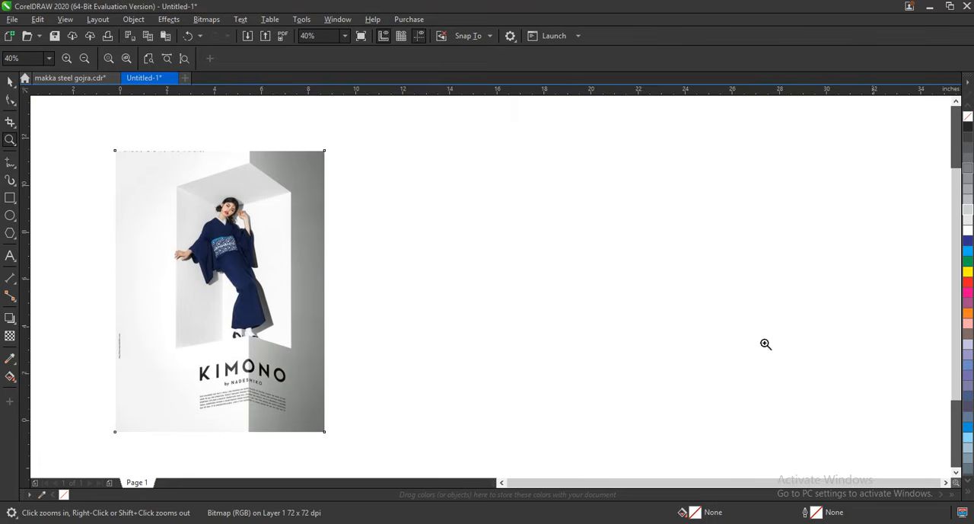
# Draw a portrait rectangle about 8.87 by 12.1 inches beside the reference poster as the poster frame.
pyautogui.click(11, 198)
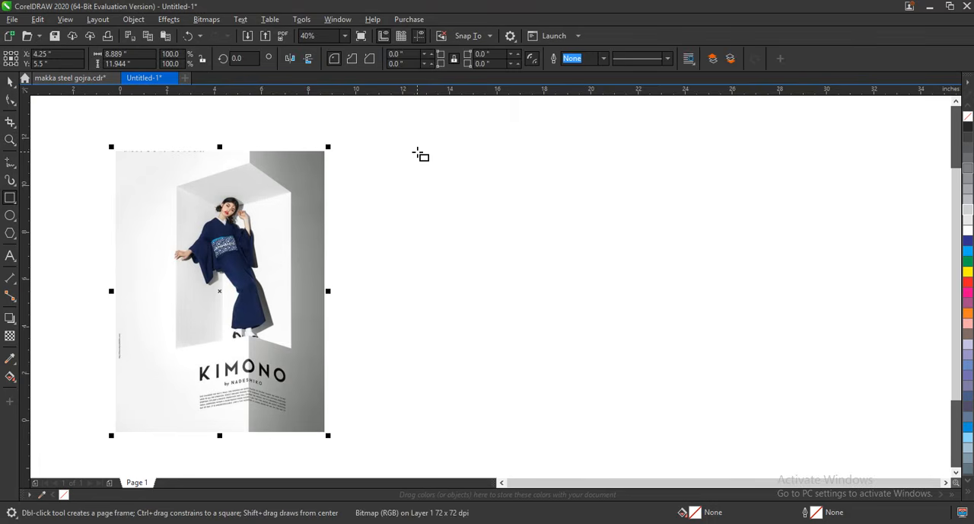
pyautogui.moveTo(417, 151); pyautogui.dragTo(626, 438)
pyautogui.click(8, 82)
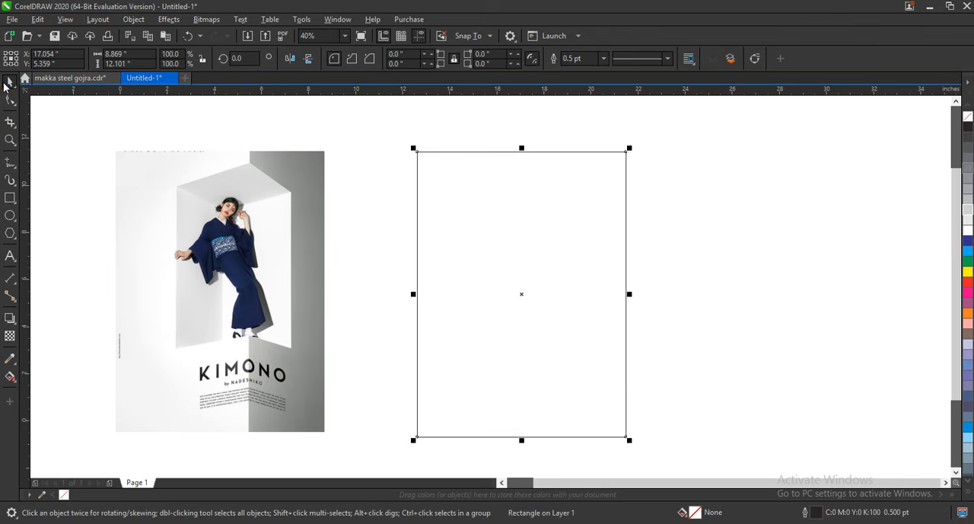
pyautogui.click(508, 122)
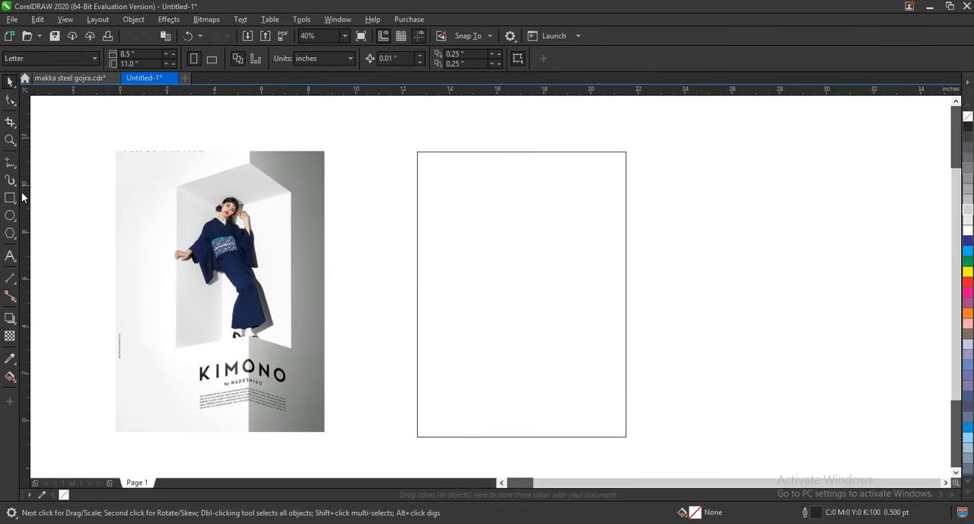
# Draw a vertical line through the frame, lengthen it to about 14.95 inches, and place a parallel copy to its left.
pyautogui.click(10, 164)
pyautogui.click(547, 142)
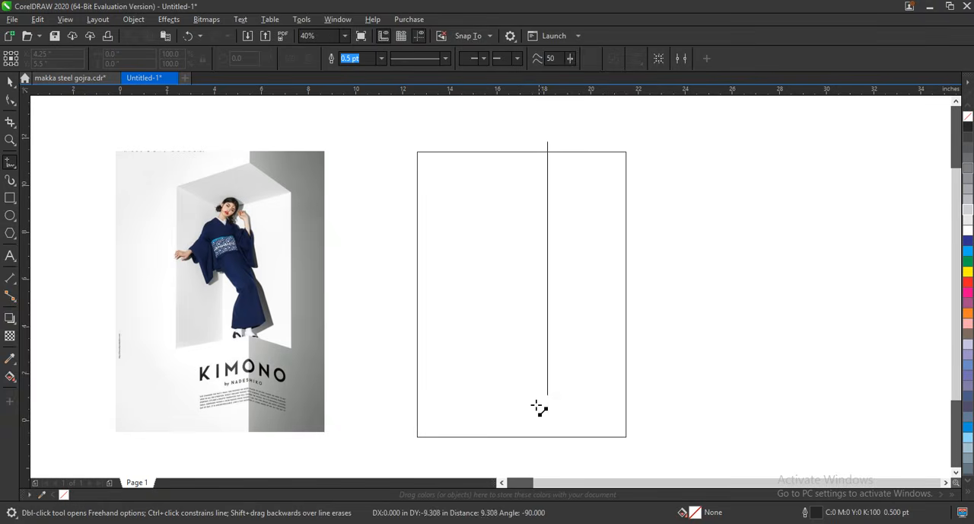
pyautogui.click(546, 455)
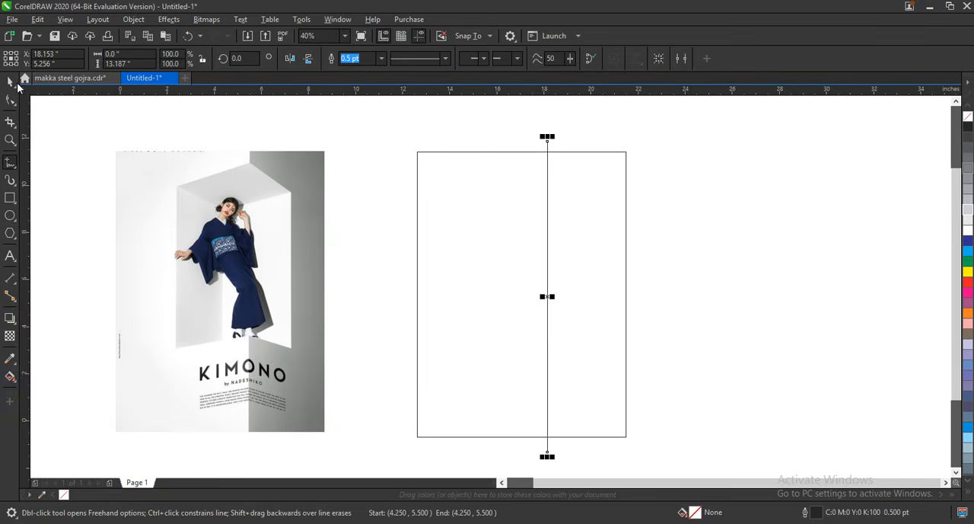
pyautogui.click(10, 81)
pyautogui.moveTo(551, 139); pyautogui.dragTo(503, 156)
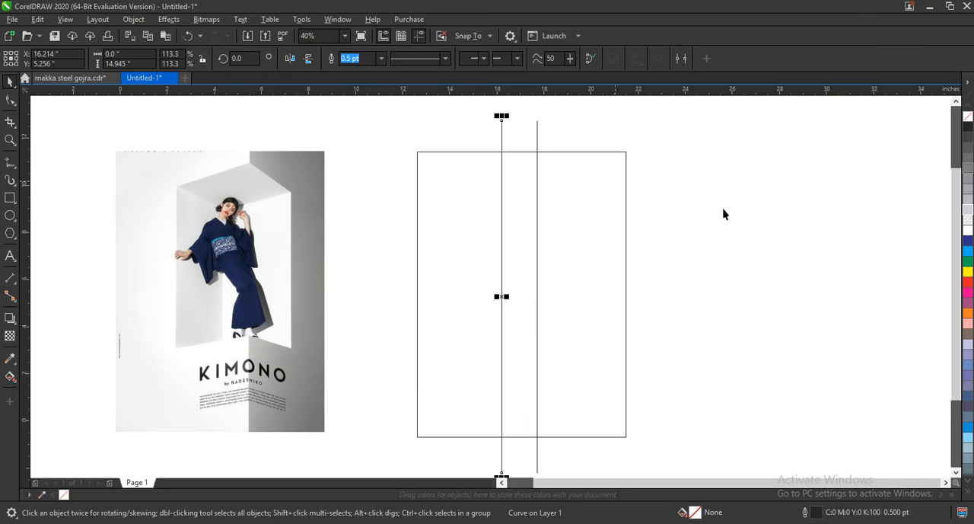
pyautogui.click(726, 214)
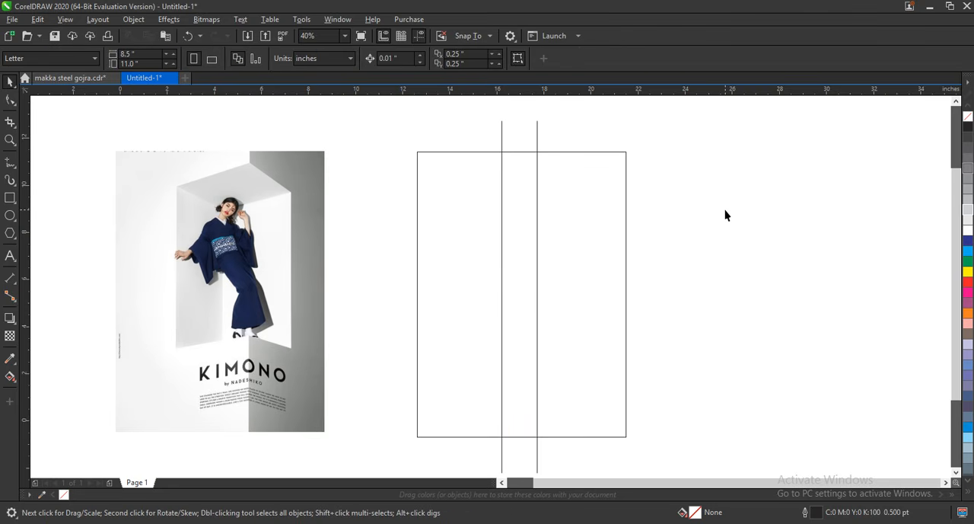
# Draw a rectangle about 4.45 by 7.76 inches inside the frame across both vertical lines and convert it to curves.
pyautogui.click(10, 197)
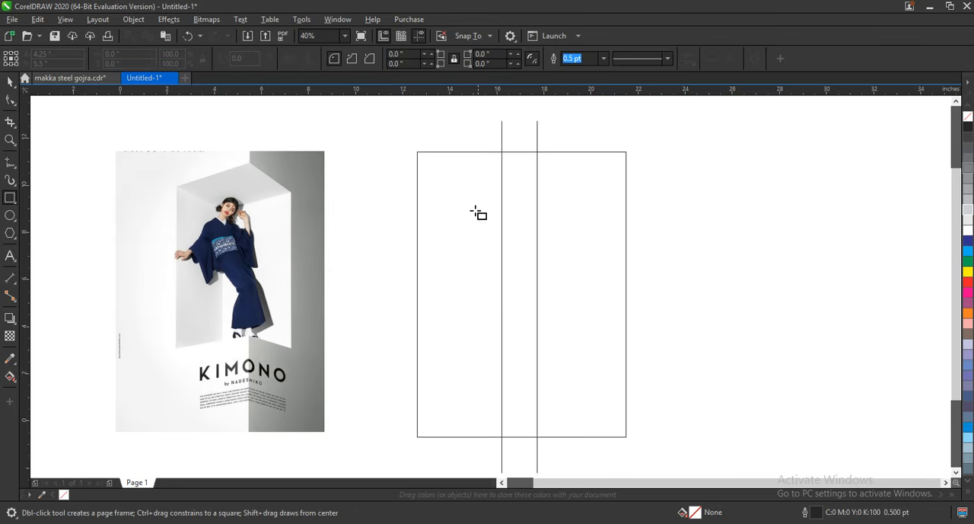
pyautogui.moveTo(462, 201); pyautogui.dragTo(567, 383)
pyautogui.click(9, 100)
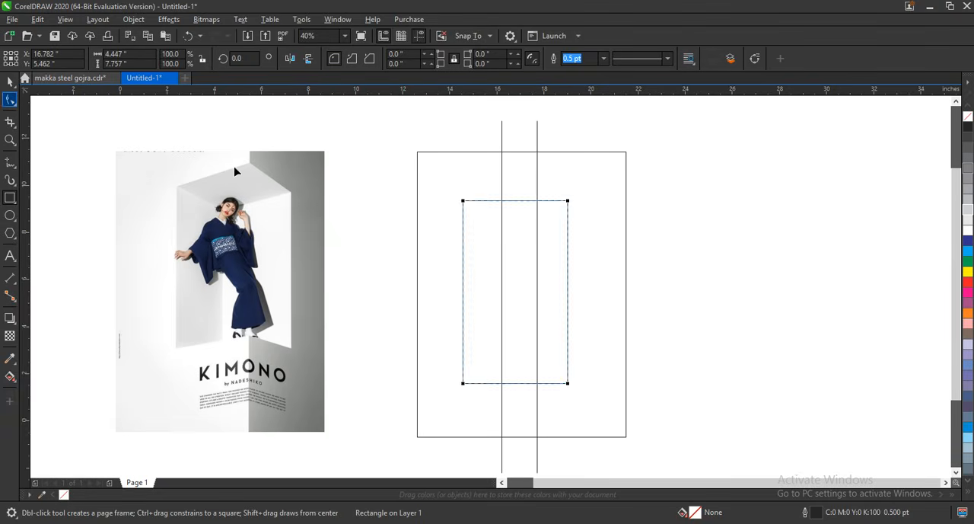
pyautogui.hotkey('ctrl', 'q')
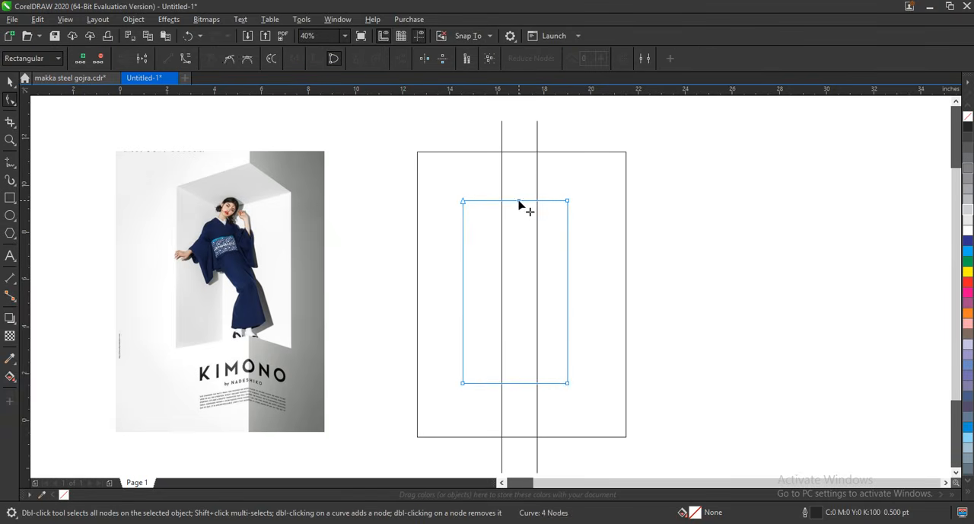
# Add top and bottom nodes to the inner rectangle, raise both on the right vertical line, and move its right side outward.
pyautogui.doubleClick(522, 201)
pyautogui.moveTo(522, 201); pyautogui.dragTo(537, 166)
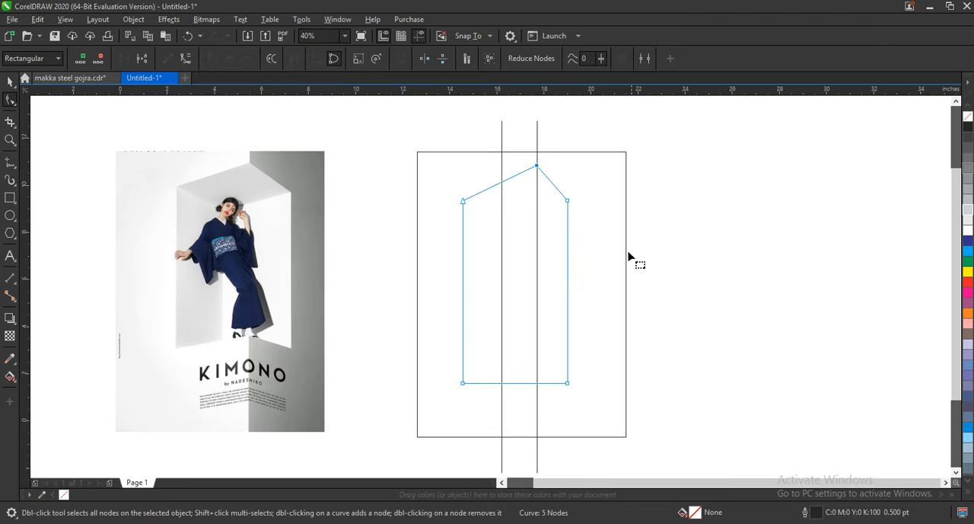
pyautogui.doubleClick(527, 383)
pyautogui.moveTo(526, 383)
pyautogui.mouseDown()
pyautogui.moveTo(540, 350)
pyautogui.moveTo(537, 368)
pyautogui.mouseUp()
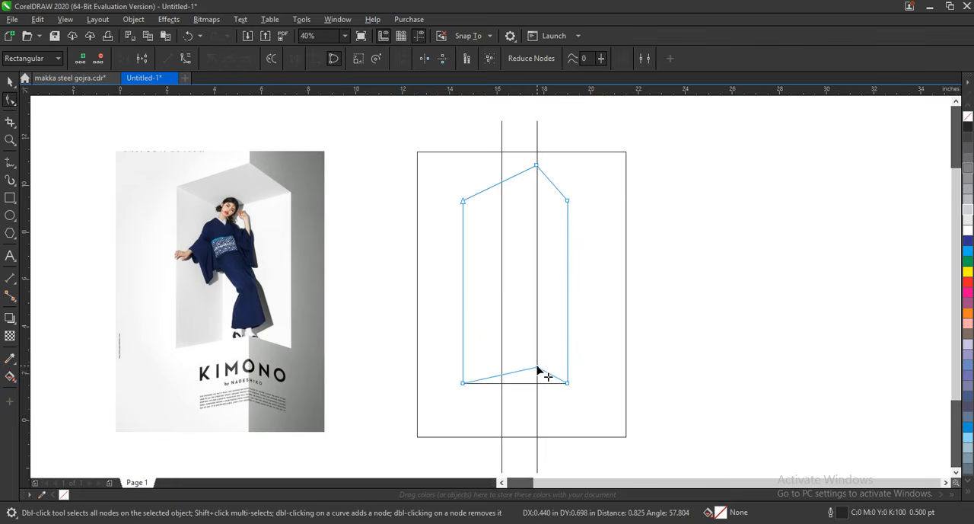
pyautogui.moveTo(562, 178); pyautogui.dragTo(583, 386)
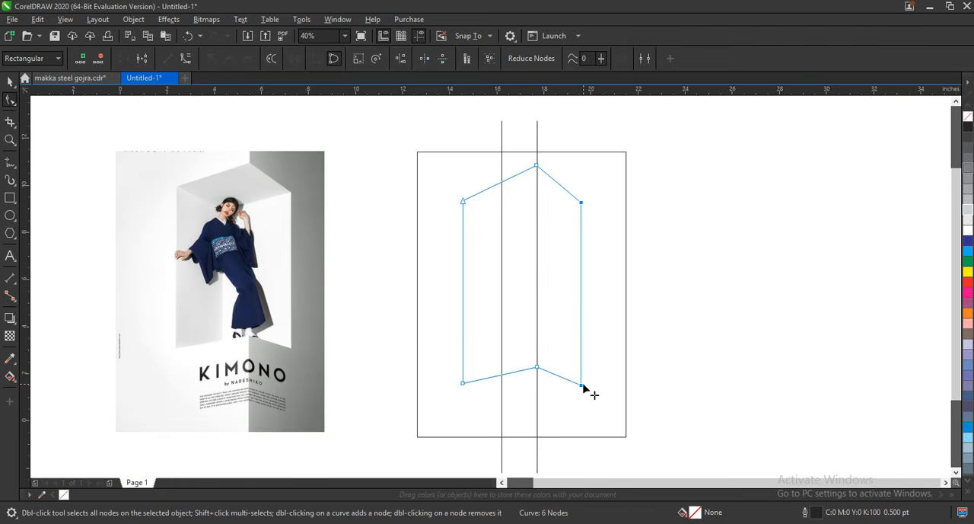
pyautogui.moveTo(423, 358); pyautogui.dragTo(446, 395)
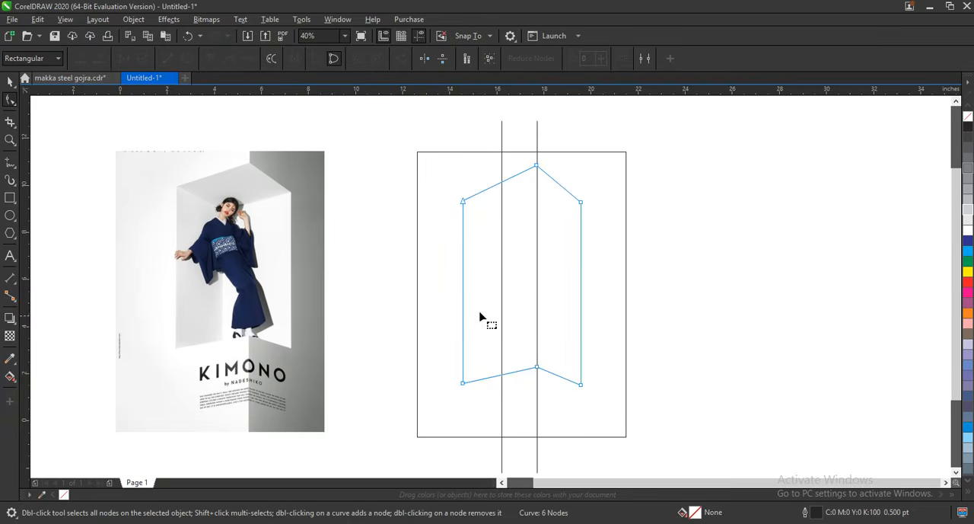
pyautogui.click(10, 81)
# Draw a V-shaped polyline with its vertex on the left vertical line, and adjust its ends so it crosses the inner shape's upper corners.
pyautogui.click(10, 162)
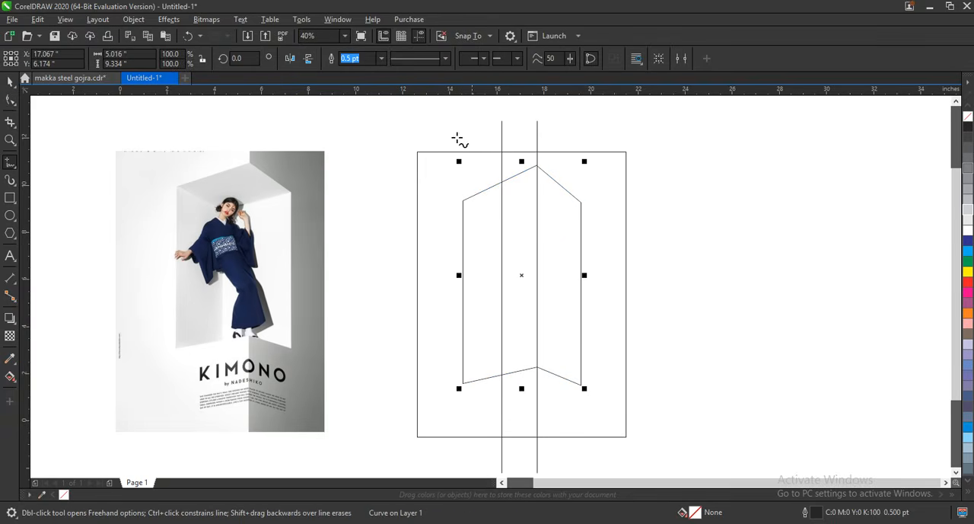
pyautogui.click(401, 137)
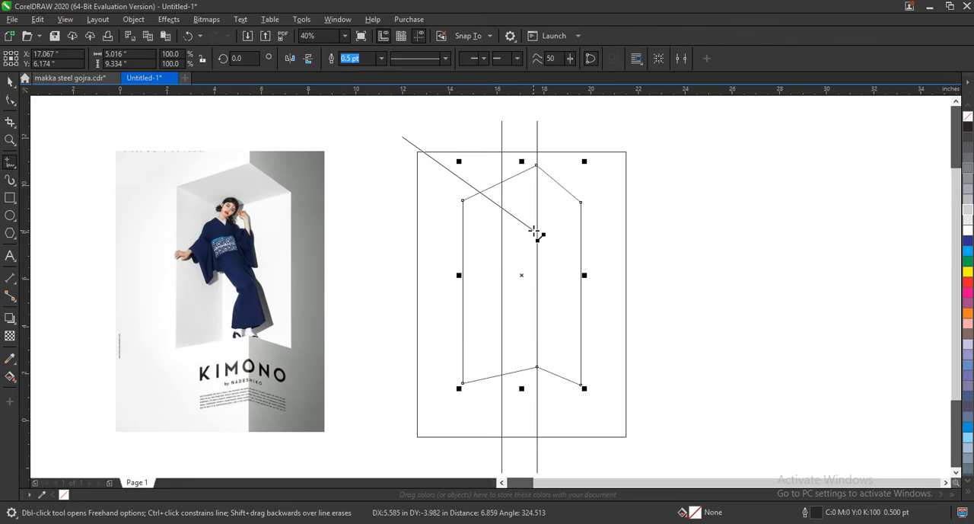
pyautogui.doubleClick(504, 234)
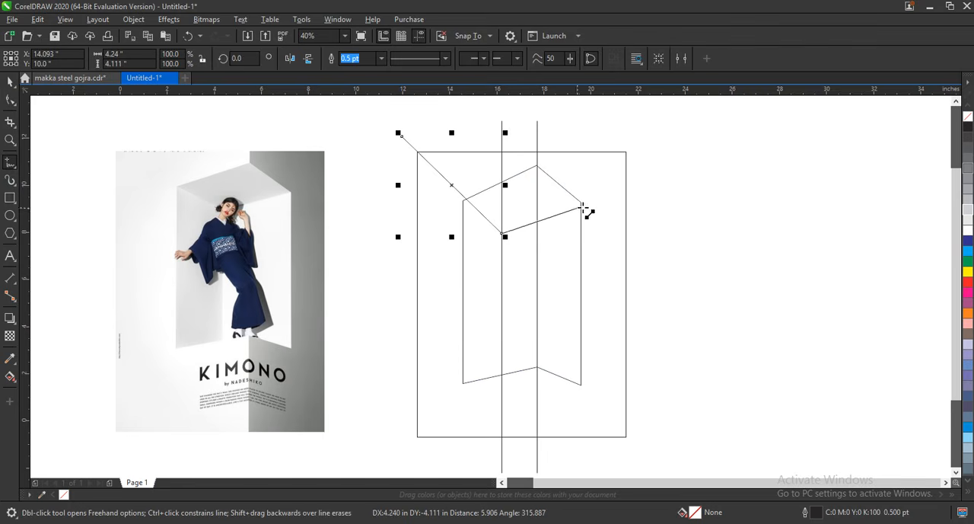
pyautogui.click(646, 177)
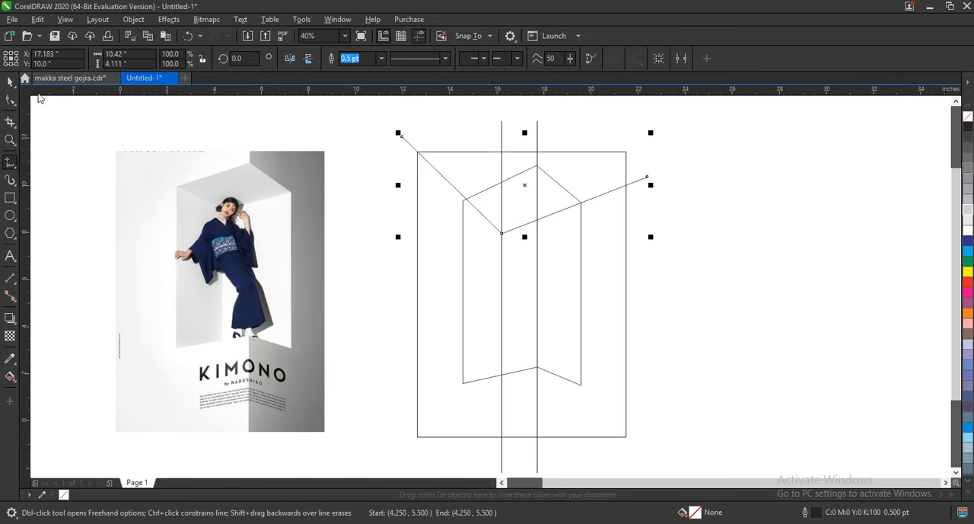
pyautogui.click(10, 100)
pyautogui.moveTo(400, 137); pyautogui.dragTo(389, 140)
pyautogui.click(647, 179)
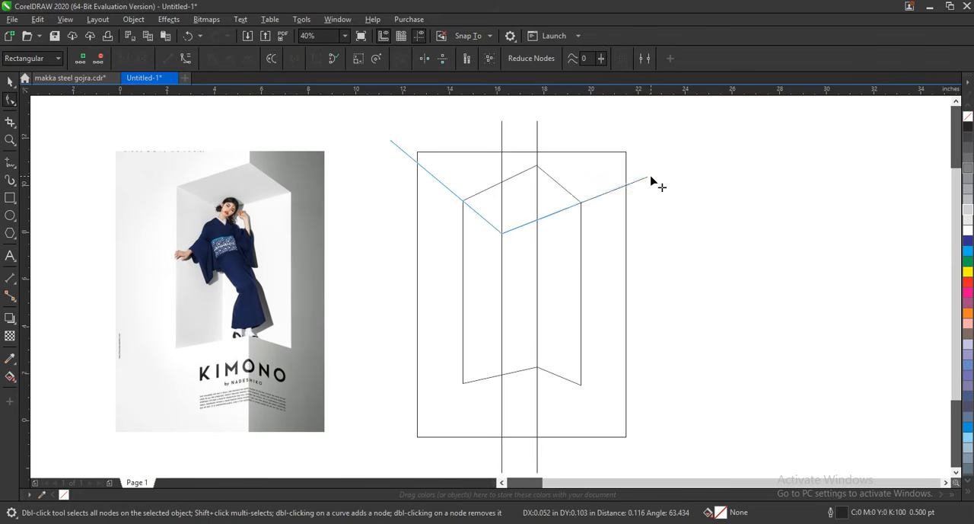
# Lower the inner shape's top peak node slightly along the right vertical line.
pyautogui.click(543, 174)
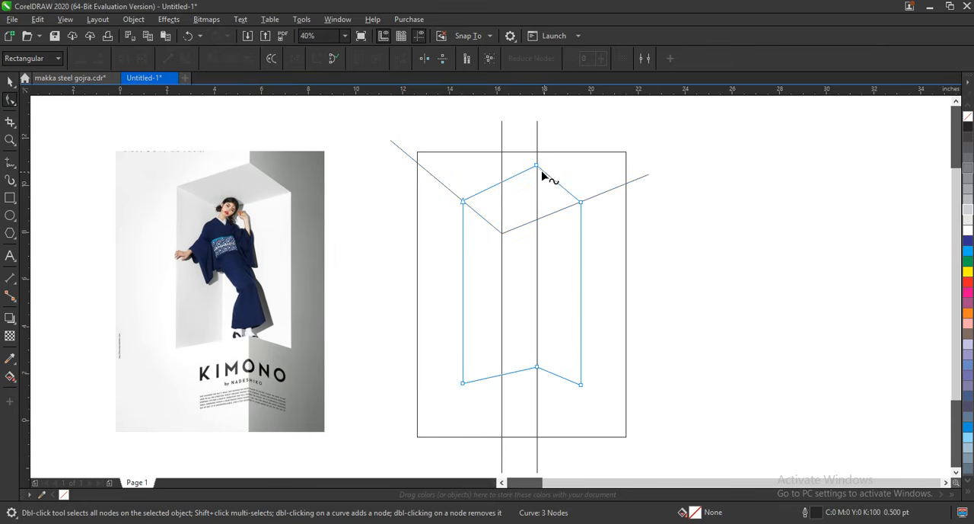
pyautogui.moveTo(541, 170); pyautogui.dragTo(539, 175)
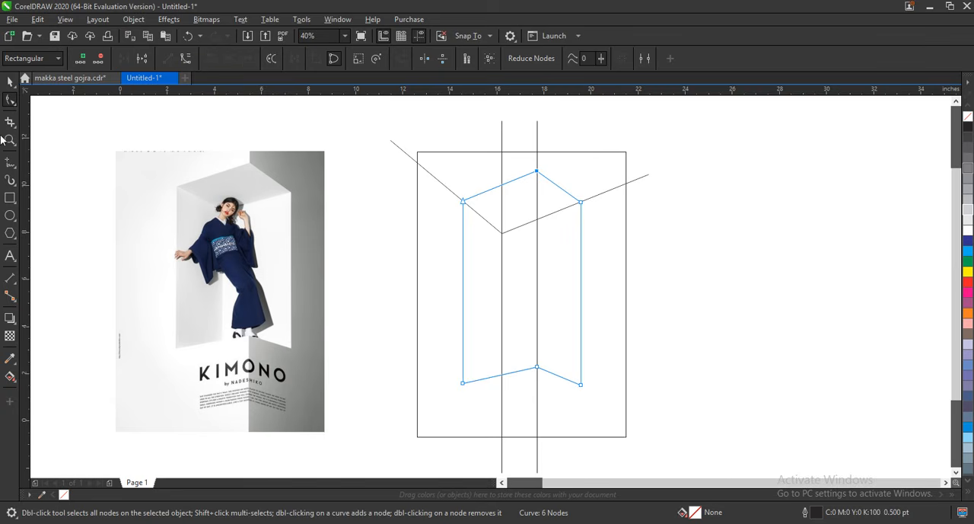
pyautogui.click(10, 82)
pyautogui.click(741, 291)
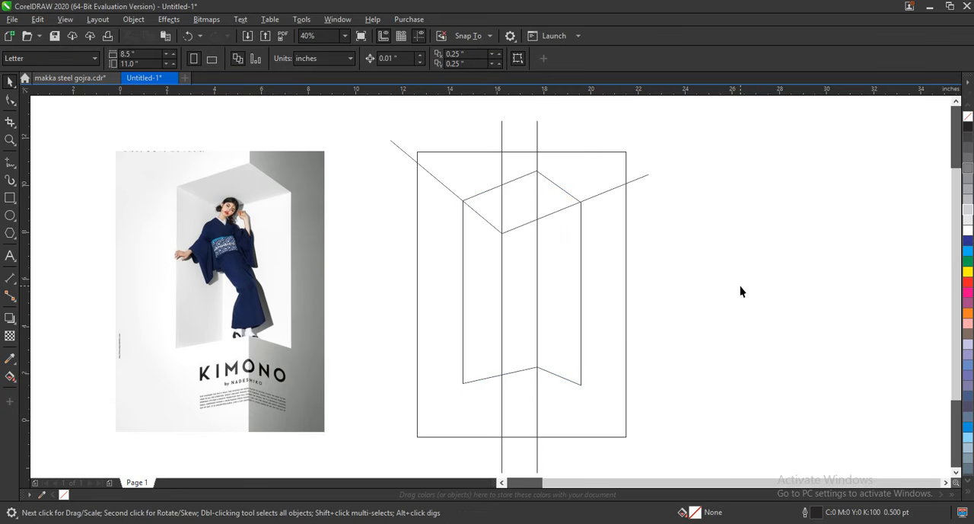
# Use Smart Fill to turn every enclosed region between the poster frame and the inner shape into a blue-gray filled object.
pyautogui.click(13, 385)
pyautogui.click(35, 390)
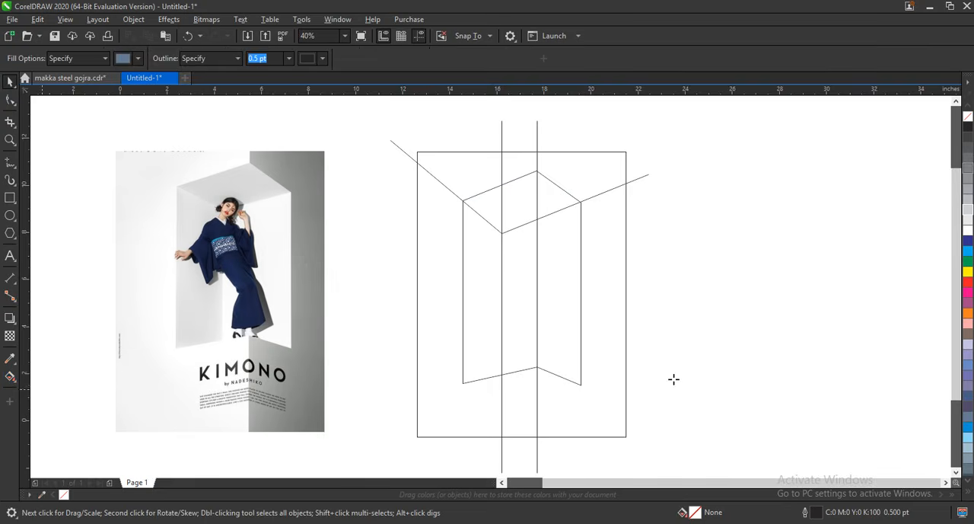
pyautogui.click(574, 411)
pyautogui.click(569, 180)
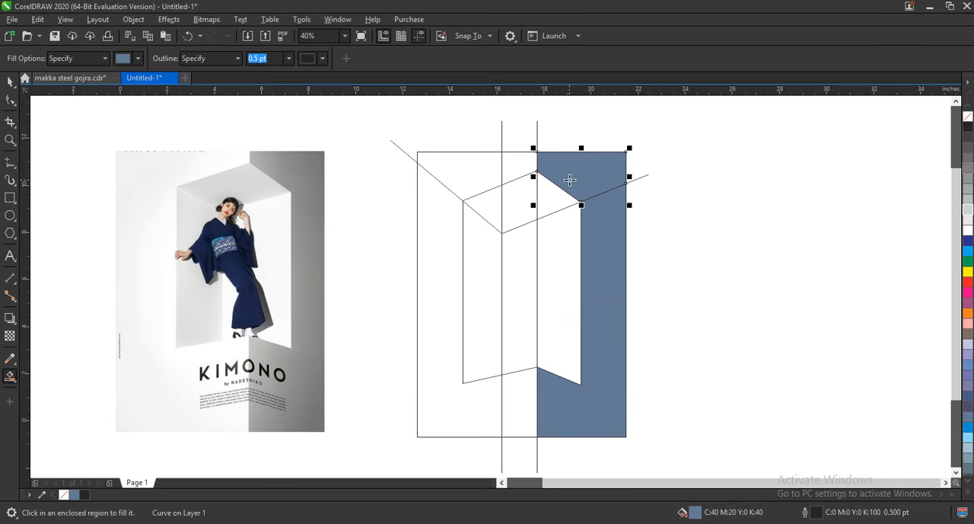
pyautogui.click(516, 168)
pyautogui.click(486, 170)
pyautogui.click(446, 210)
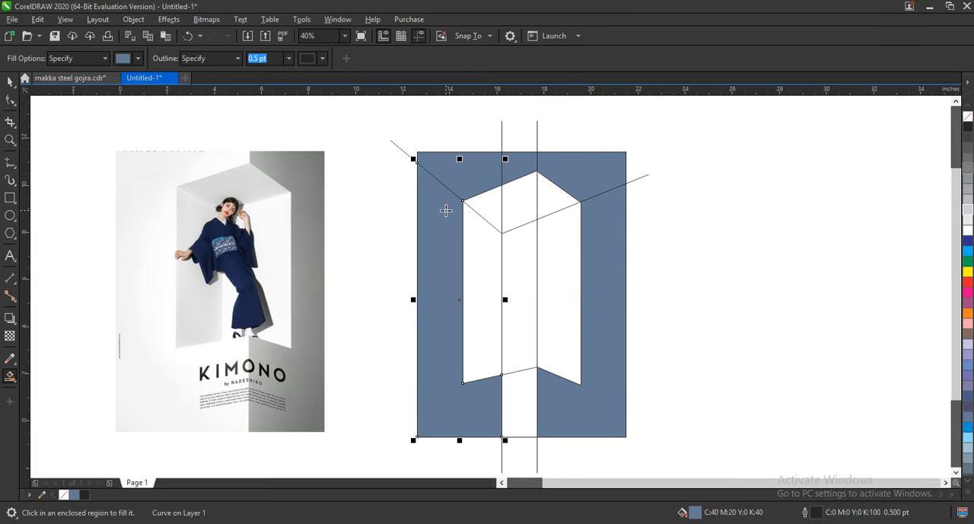
pyautogui.click(510, 397)
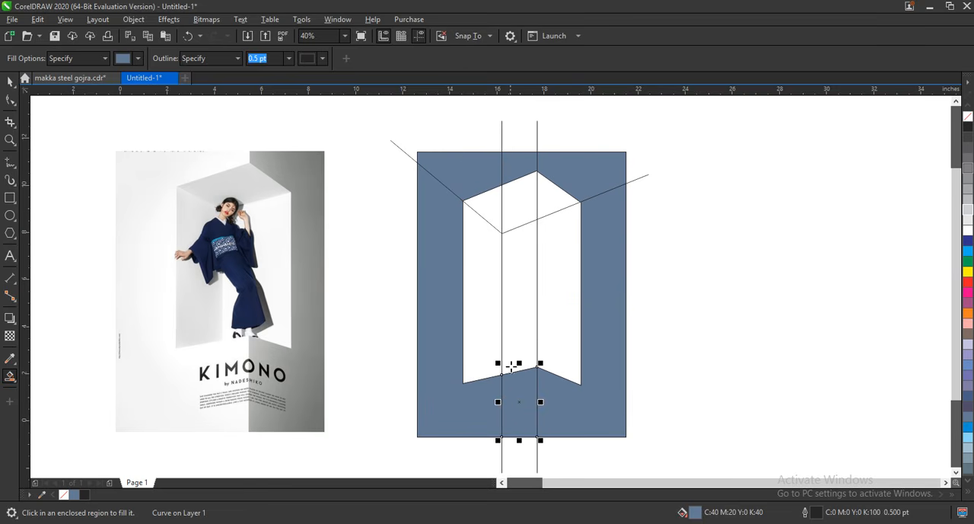
# Smart Fill all wall and ceiling regions inside the inner shape with the same blue-gray.
pyautogui.click(513, 335)
pyautogui.click(485, 337)
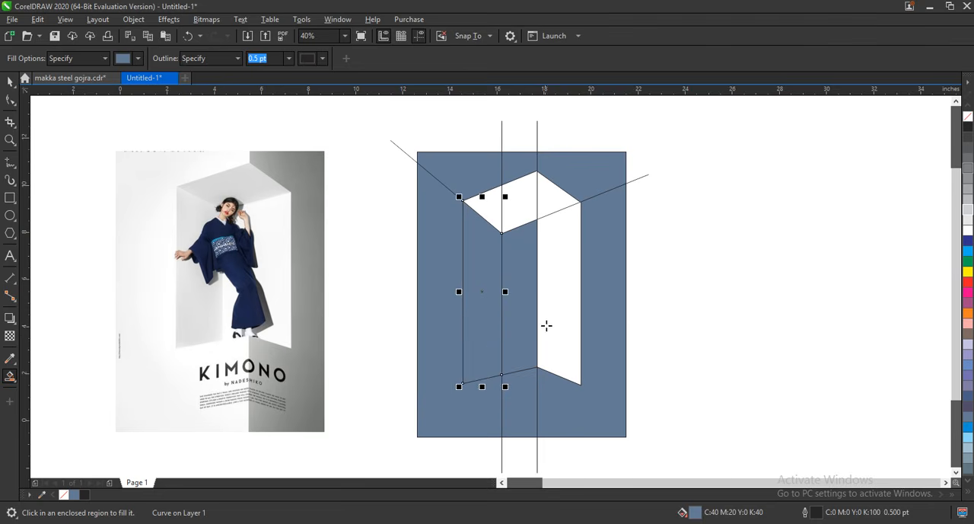
pyautogui.click(545, 326)
pyautogui.click(544, 211)
pyautogui.click(524, 204)
pyautogui.click(493, 214)
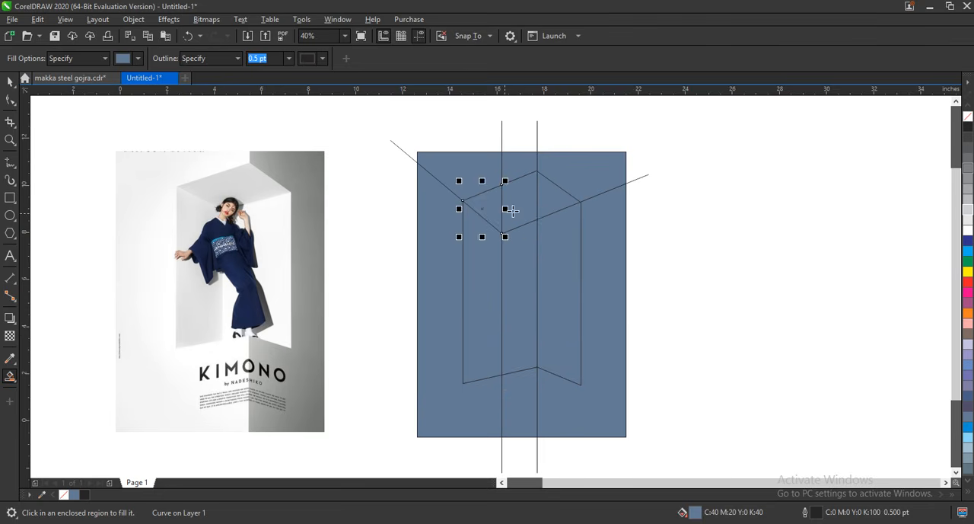
# Weld the filled ceiling pieces of the inner box into one shape and fill it with light gray.
pyautogui.click(10, 81)
pyautogui.keyDown('shift'); pyautogui.click(529, 204); pyautogui.keyUp('shift')
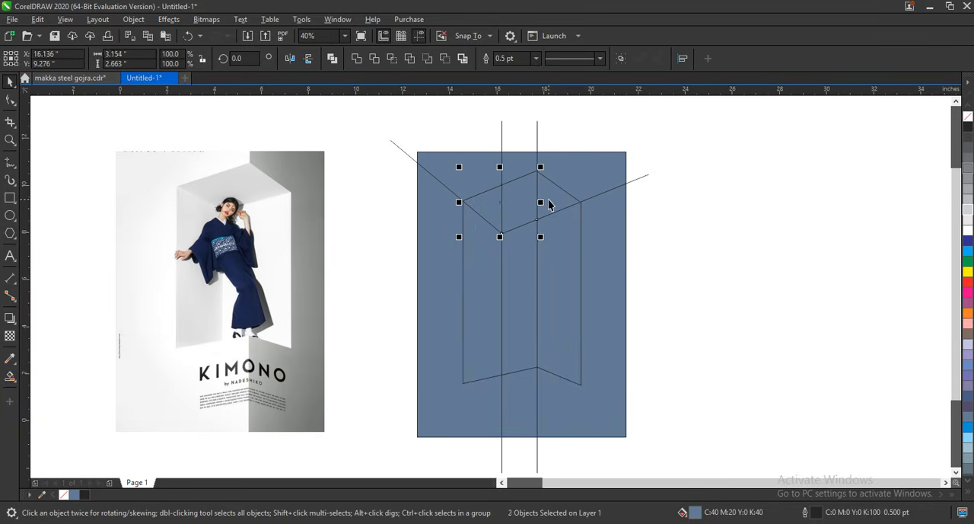
pyautogui.keyDown('shift'); pyautogui.click(550, 201); pyautogui.keyUp('shift')
pyautogui.click(356, 58)
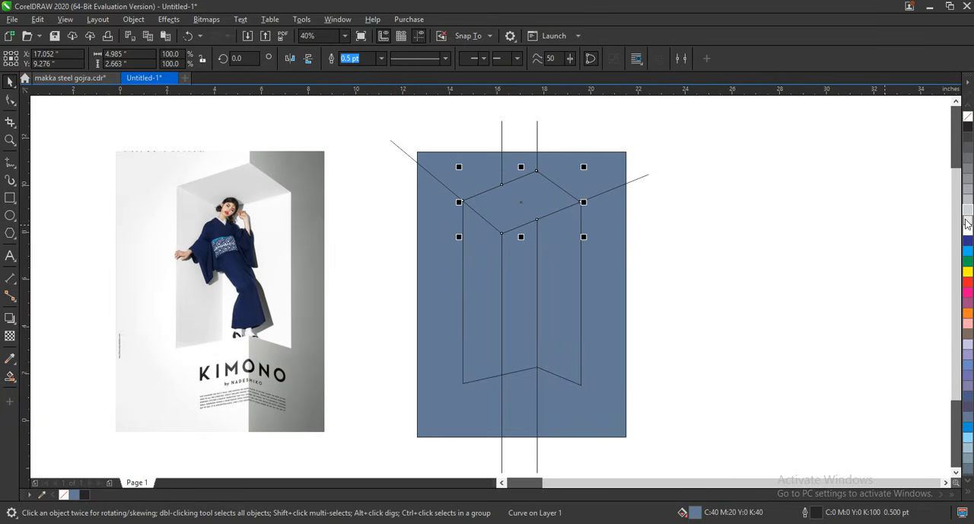
pyautogui.click(724, 285)
# Weld the middle and right filled pieces of the inner box into a single right wall.
pyautogui.click(569, 254)
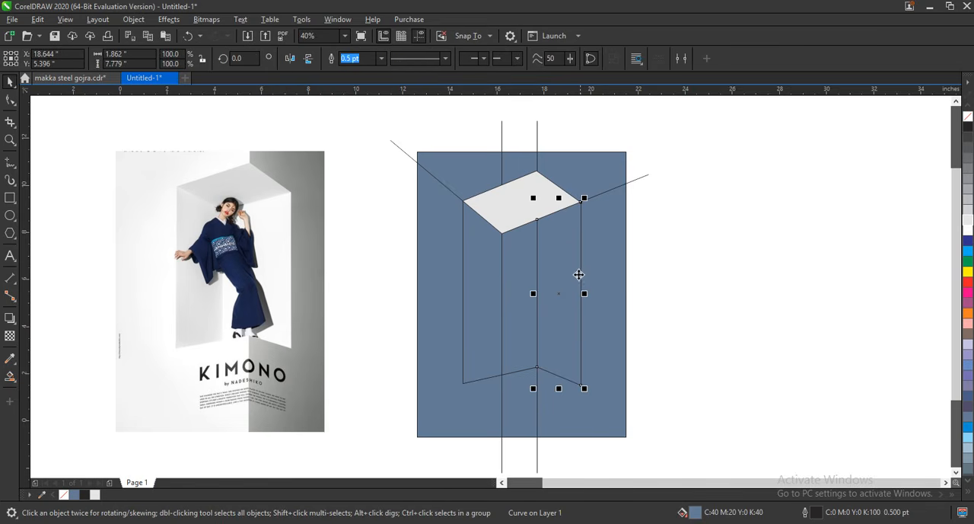
pyautogui.keyDown('shift'); pyautogui.click(520, 288); pyautogui.keyUp('shift')
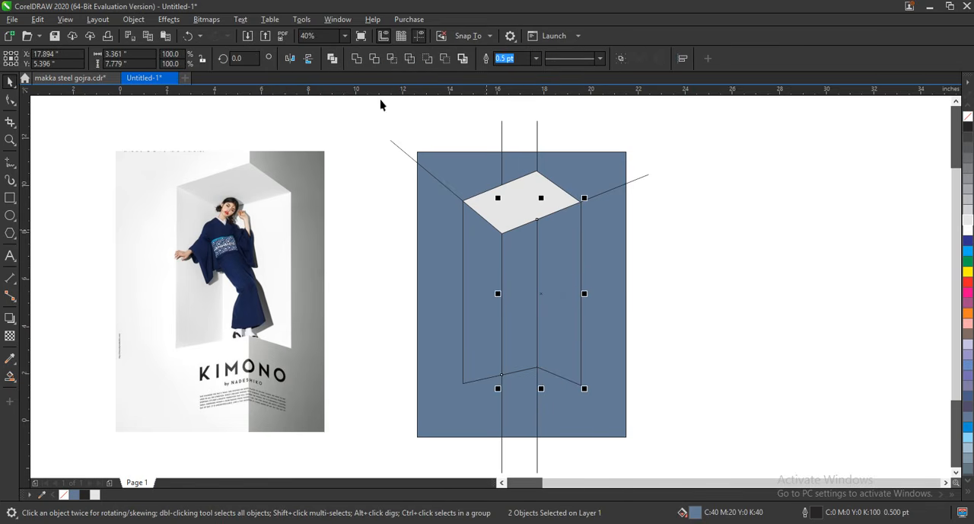
pyautogui.click(359, 61)
pyautogui.click(754, 306)
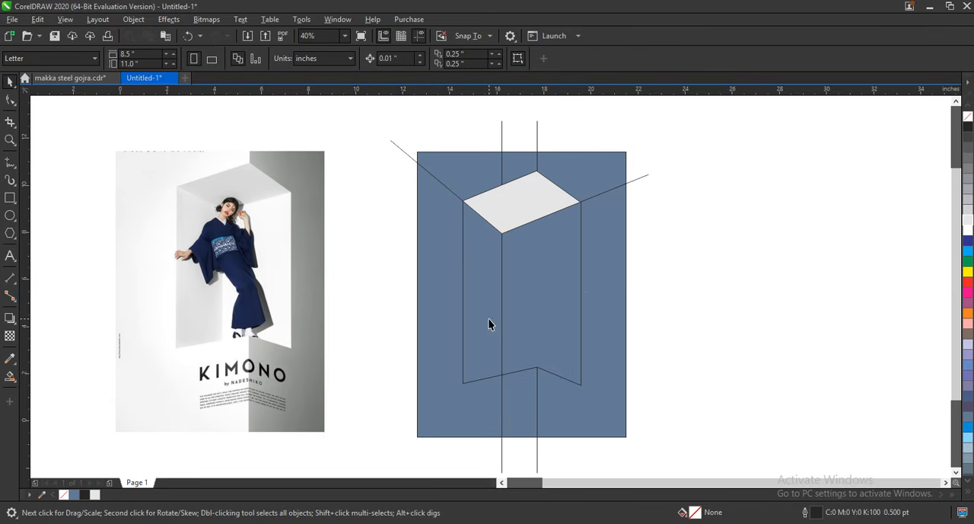
# Weld the filled background pieces to the left of the right vertical line into one shape around the inner box.
pyautogui.click(502, 433)
pyautogui.keyDown('shift'); pyautogui.click(426, 196); pyautogui.keyUp('shift')
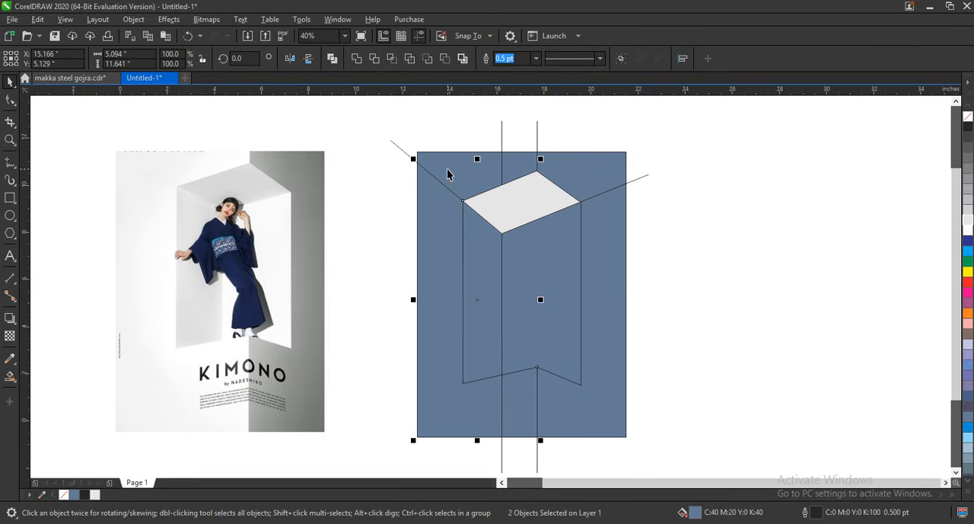
pyautogui.click(357, 58)
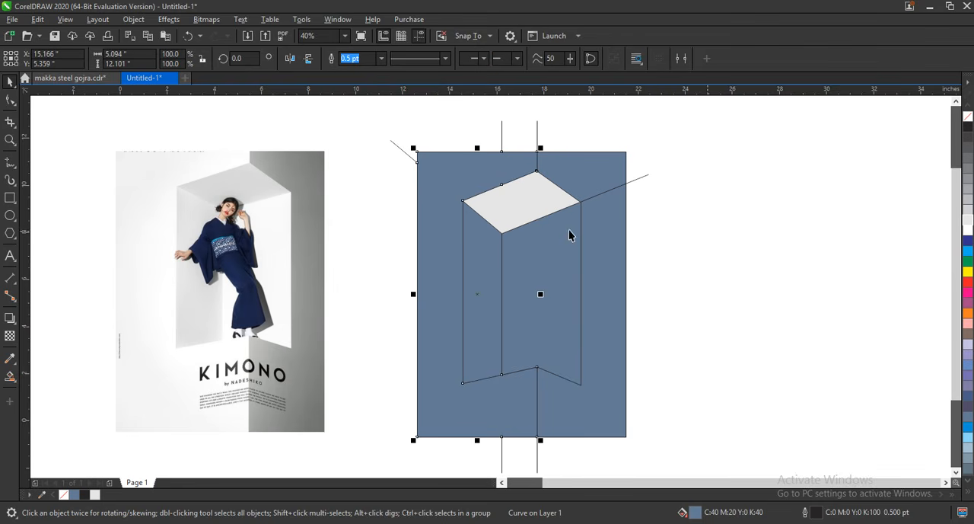
# Fill the left background shape with the near-white #F7F7F7 sampled from the left wall of the reference poster.
pyautogui.click(10, 357)
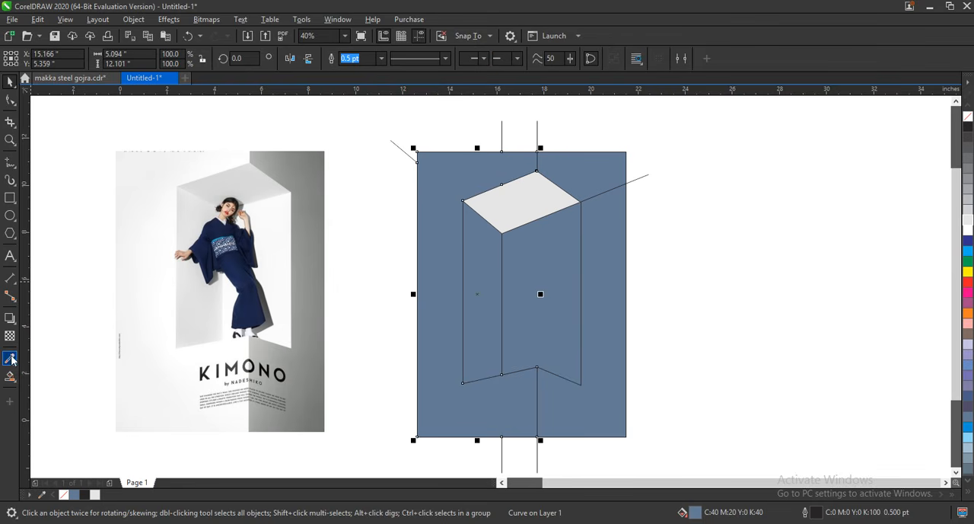
pyautogui.click(140, 252)
pyautogui.click(431, 403)
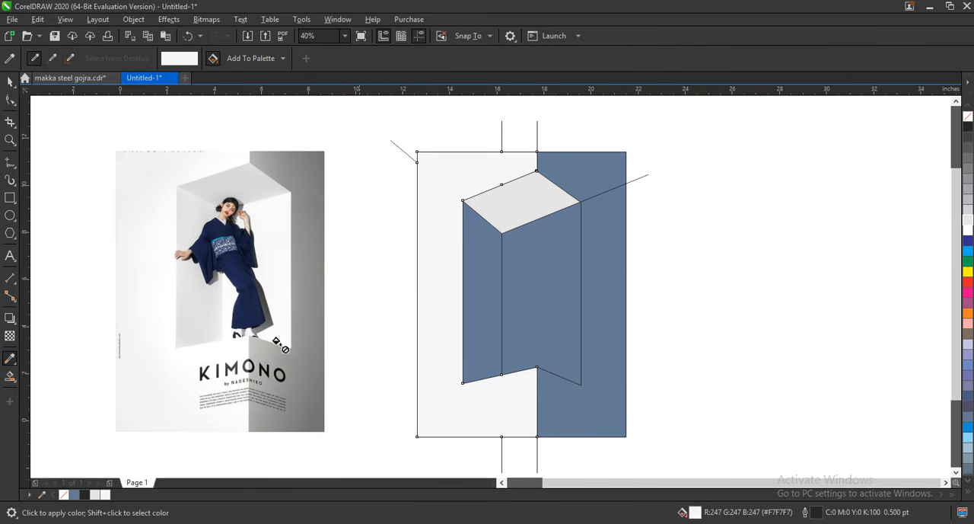
# Sample the light gray #DADADA from the reference poster's niche ceiling and apply it to both right background pieces.
pyautogui.press('space')
pyautogui.press('space')
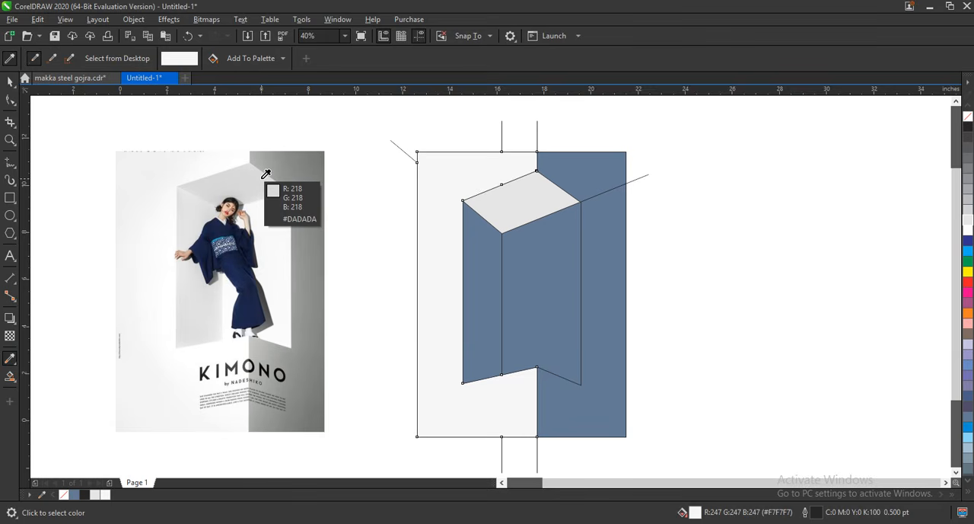
pyautogui.click(263, 177)
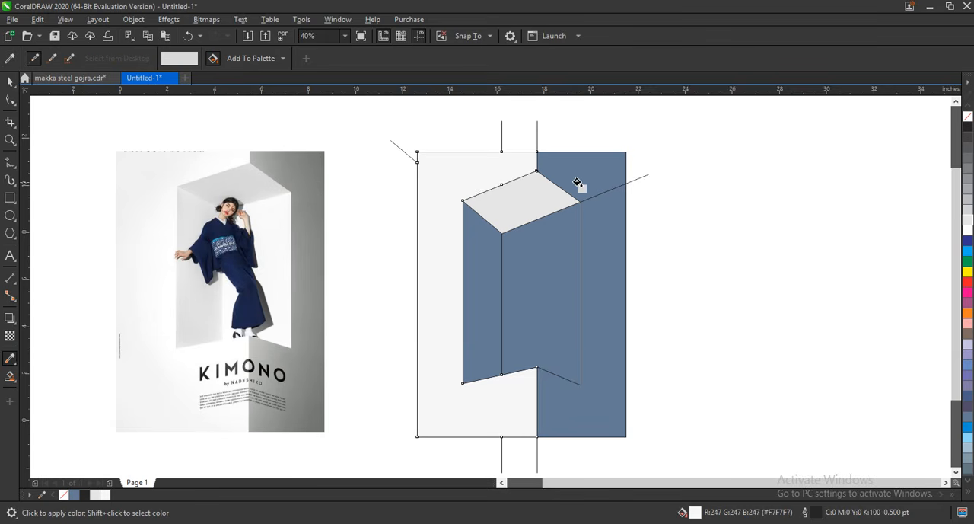
pyautogui.click(577, 183)
pyautogui.click(591, 213)
# Weld the upper and lower right background pieces into one shape.
pyautogui.click(10, 82)
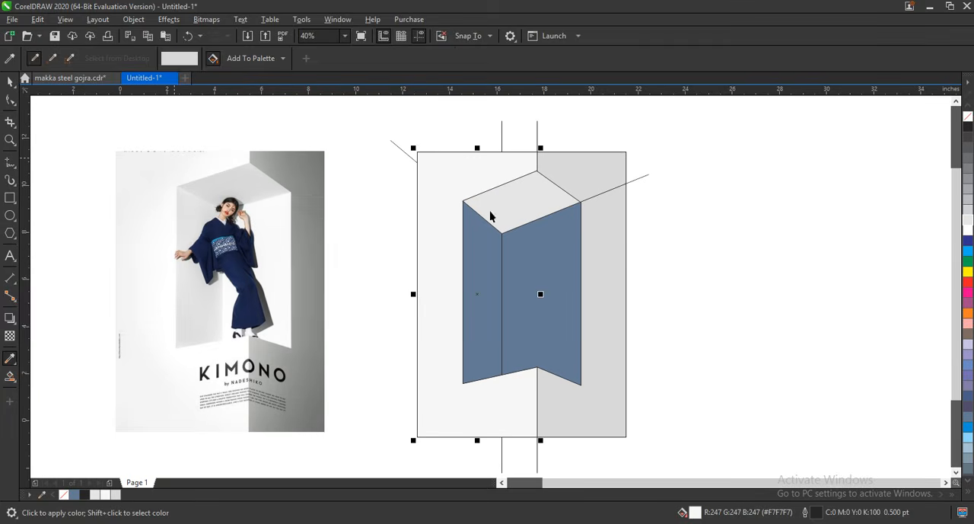
pyautogui.click(603, 179)
pyautogui.keyDown('shift'); pyautogui.click(609, 217); pyautogui.keyUp('shift')
pyautogui.click(357, 59)
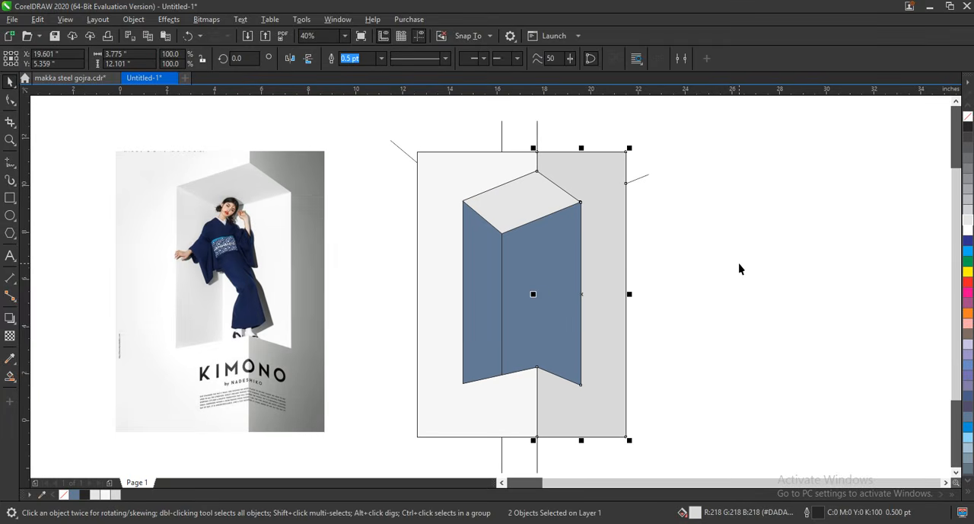
pyautogui.click(739, 268)
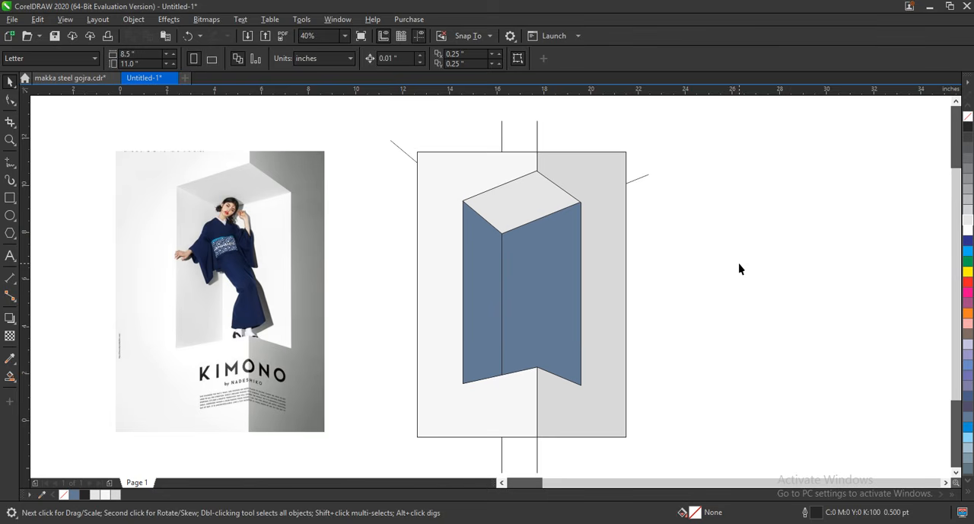
# Fill the niche's left wall with #E1E1E1 and its right wall with near-white, both sampled from the matching reference poster walls.
pyautogui.click(489, 286)
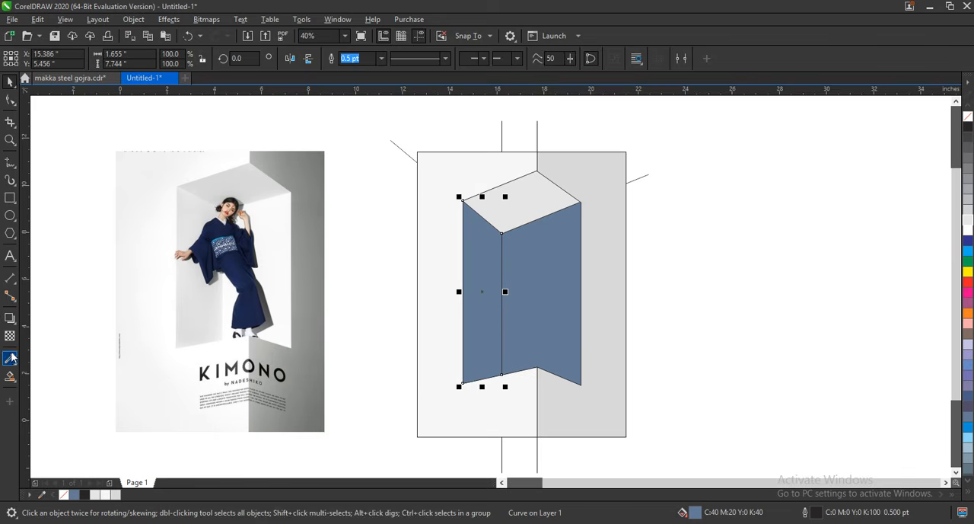
pyautogui.click(10, 358)
pyautogui.click(213, 335)
pyautogui.click(476, 339)
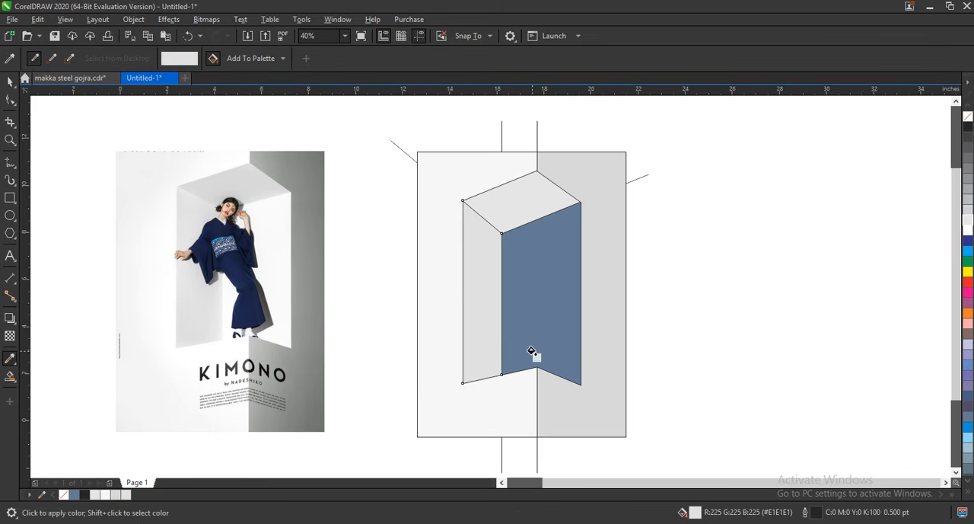
pyautogui.keyDown('shift'); pyautogui.click(278, 266); pyautogui.keyUp('shift')
pyautogui.click(516, 316)
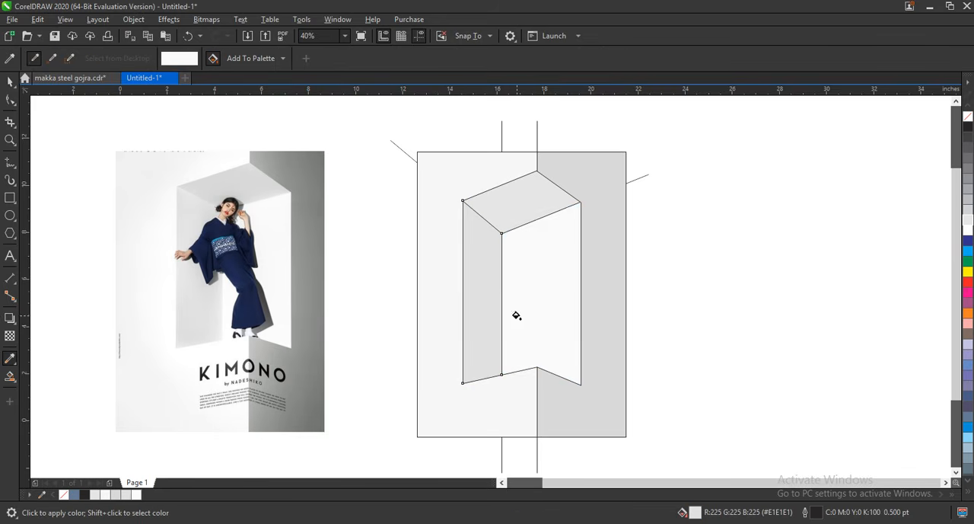
# Delete the leftover construction lines that stick out beyond the background rectangle.
pyautogui.click(10, 81)
pyautogui.click(660, 184)
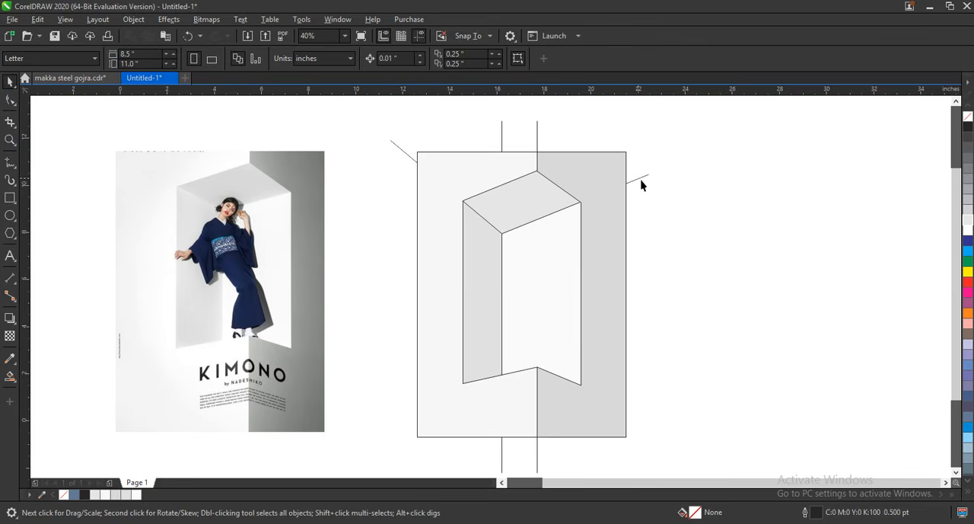
pyautogui.click(645, 177)
pyautogui.press('Delete')
pyautogui.click(539, 146)
pyautogui.press('Delete')
pyautogui.click(504, 142)
pyautogui.press('Delete')
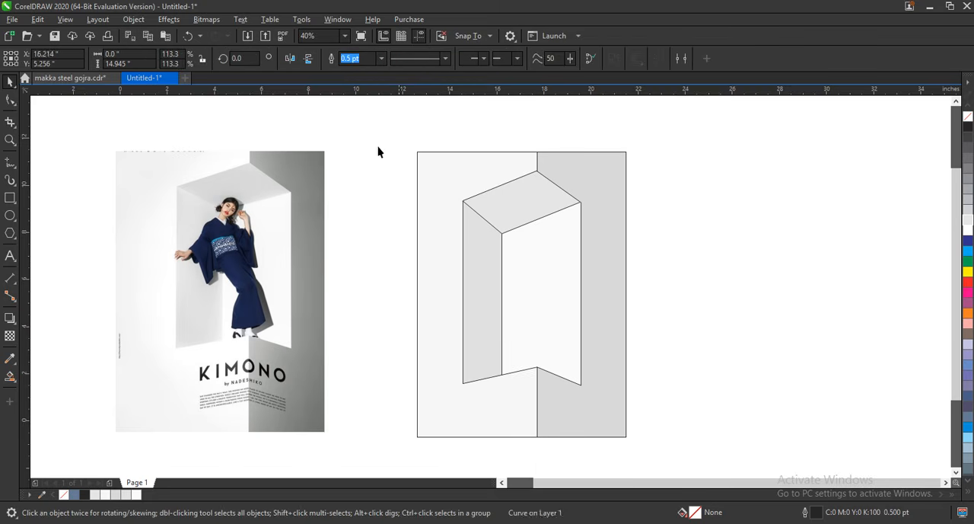
# Remove the outline from all shapes of the recreated background.
pyautogui.moveTo(375, 128); pyautogui.dragTo(667, 447)
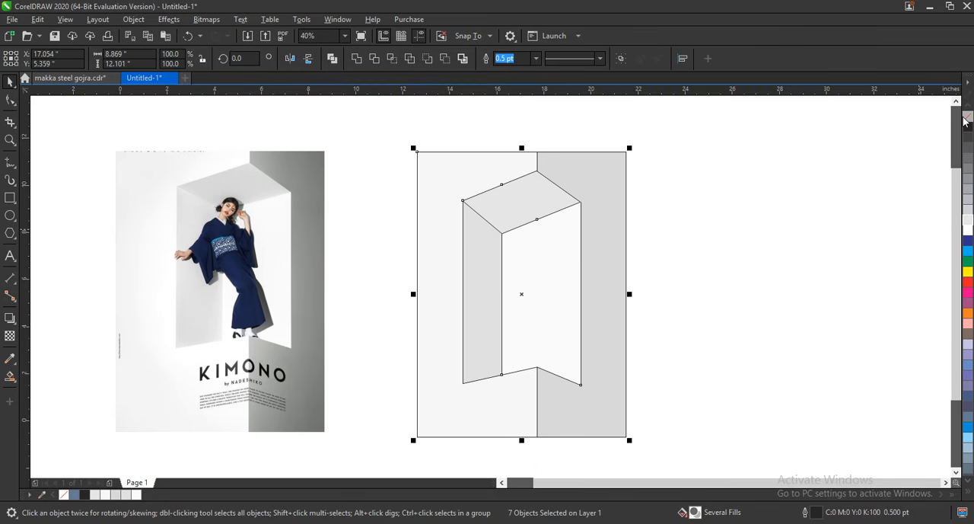
pyautogui.rightClick(966, 116)
pyautogui.click(847, 356)
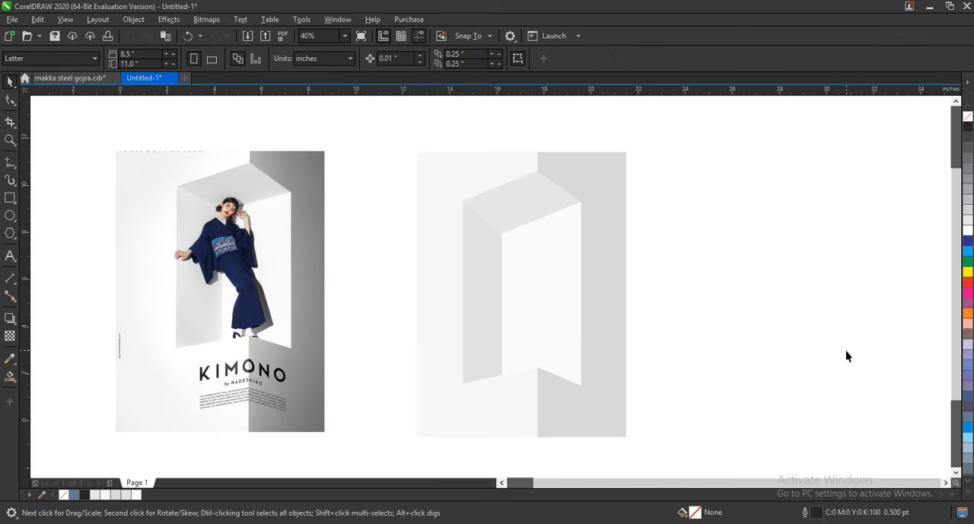
# Darken the fill of the right background shape to #CCCCCC.
pyautogui.click(605, 256)
pyautogui.click(968, 138)
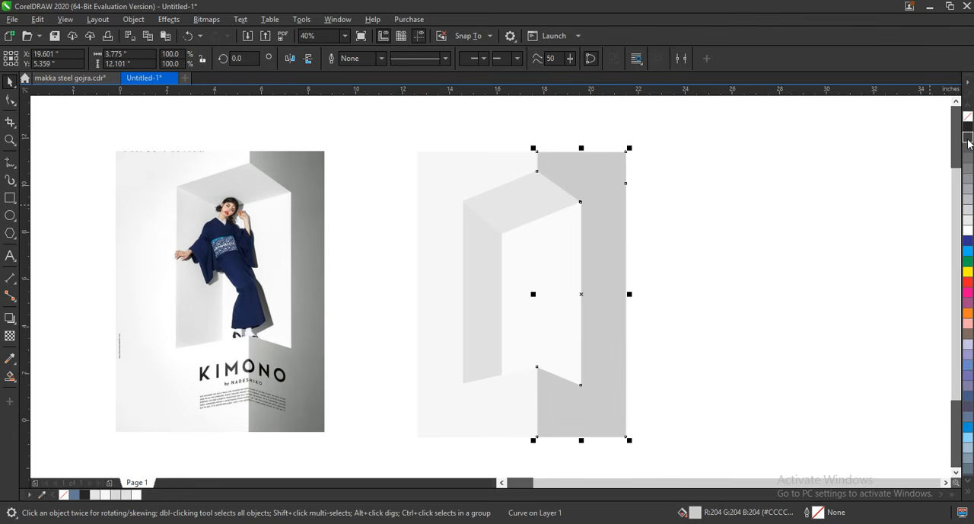
pyautogui.click(756, 313)
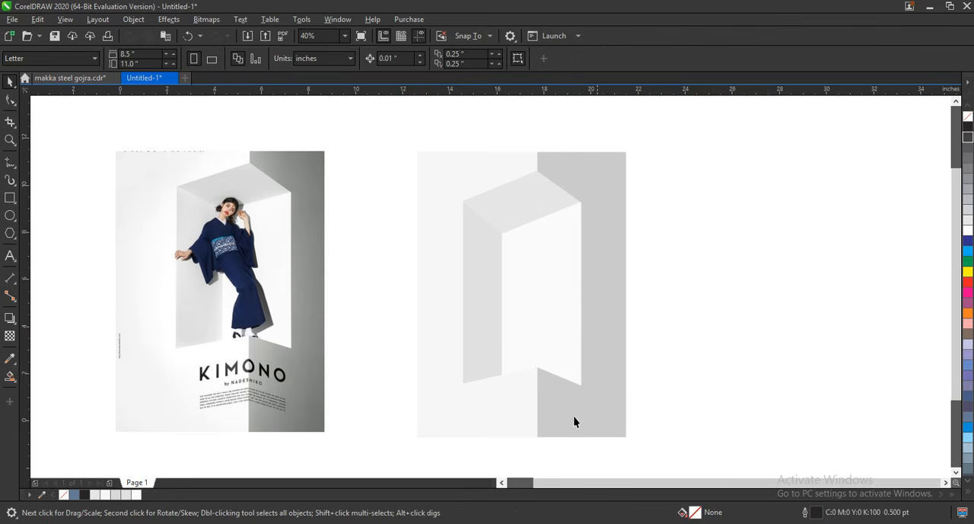
# Give the left background shape a horizontal linear fountain fill running from light gray at its outer edge to near-white at the corner line.
pyautogui.click(472, 429)
pyautogui.click(965, 166)
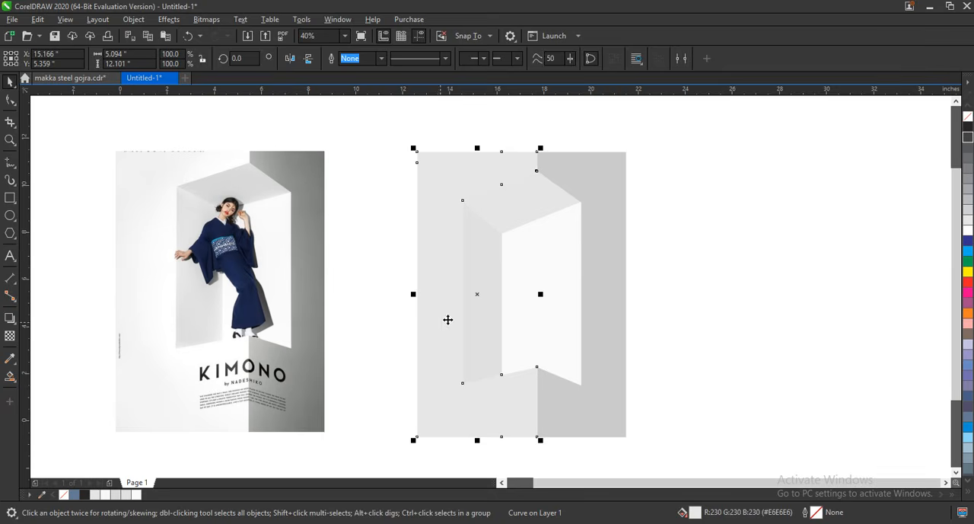
pyautogui.press('g')
pyautogui.moveTo(432, 327); pyautogui.dragTo(531, 327)
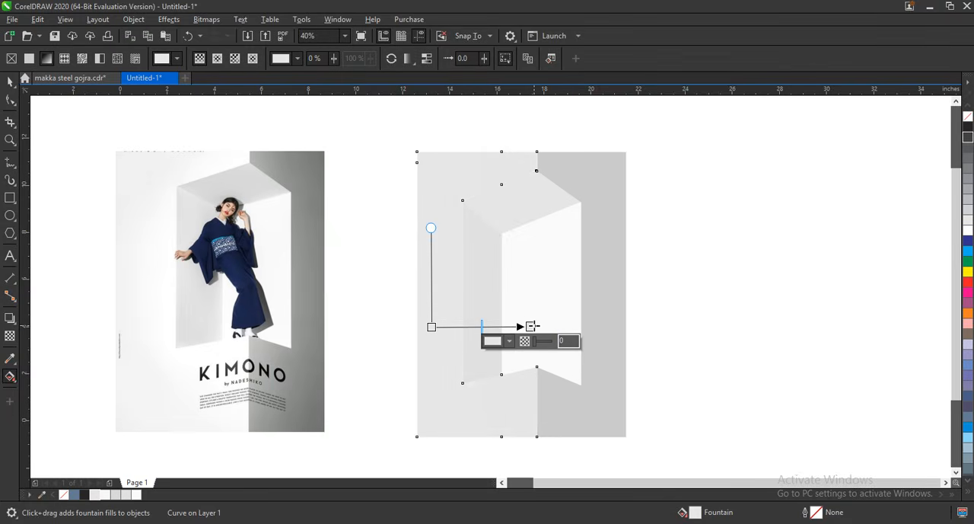
pyautogui.moveTo(166, 481); pyautogui.dragTo(407, 326)
pyautogui.click(10, 82)
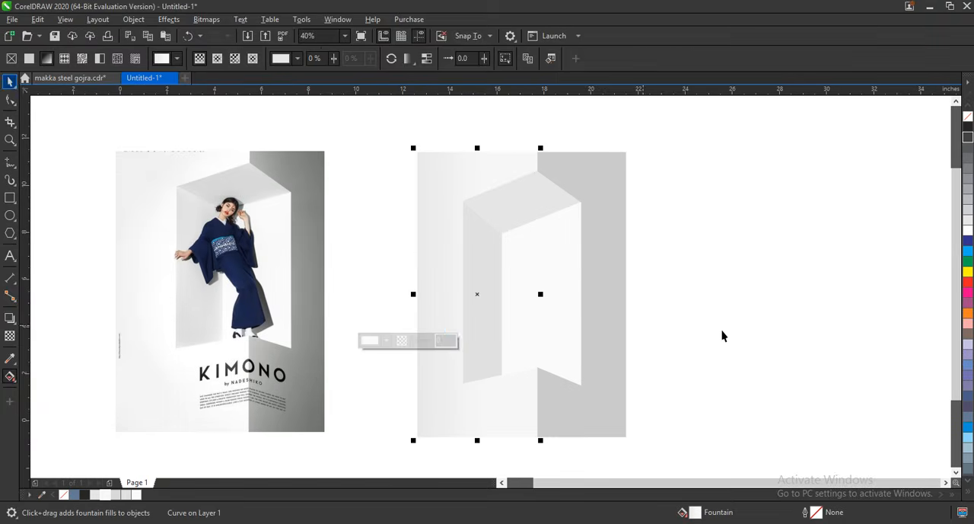
pyautogui.click(702, 319)
# Move the cut-out photo of the woman onto the recreated background and bring it in front of the shapes.
pyautogui.scroll(-2, 702, 319)
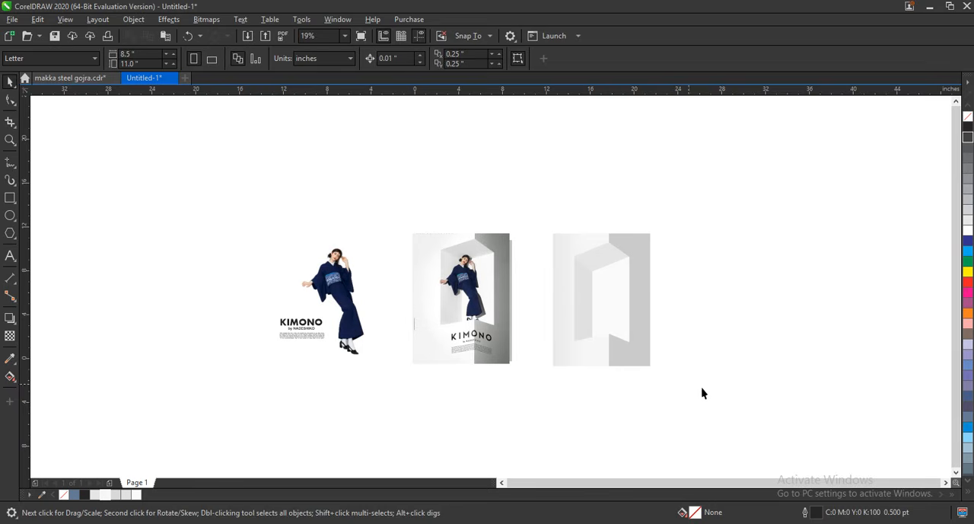
pyautogui.click(629, 367)
pyautogui.click(536, 219)
pyautogui.moveTo(643, 334); pyautogui.dragTo(669, 373)
pyautogui.click(668, 374)
pyautogui.moveTo(334, 288); pyautogui.dragTo(594, 289)
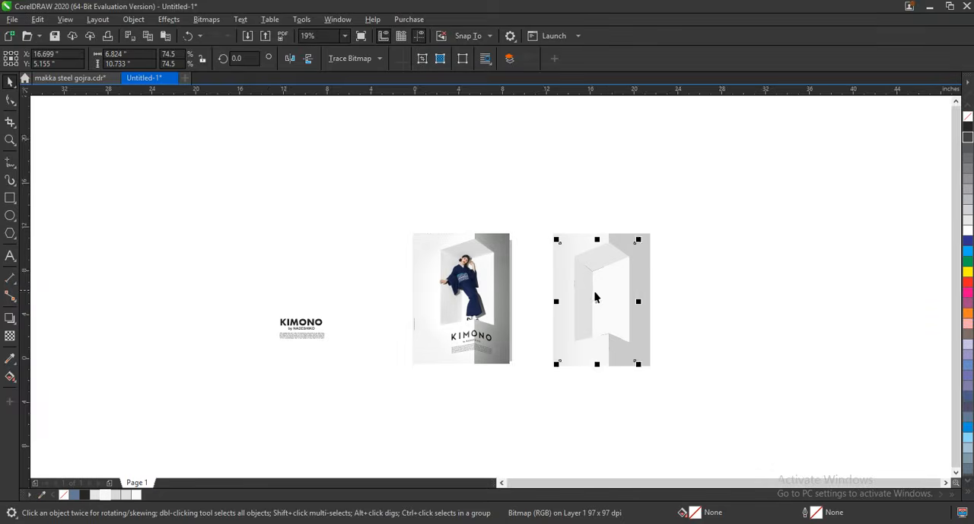
pyautogui.hotkey('shift', 'F2')
pyautogui.scroll(-2, 601, 297)
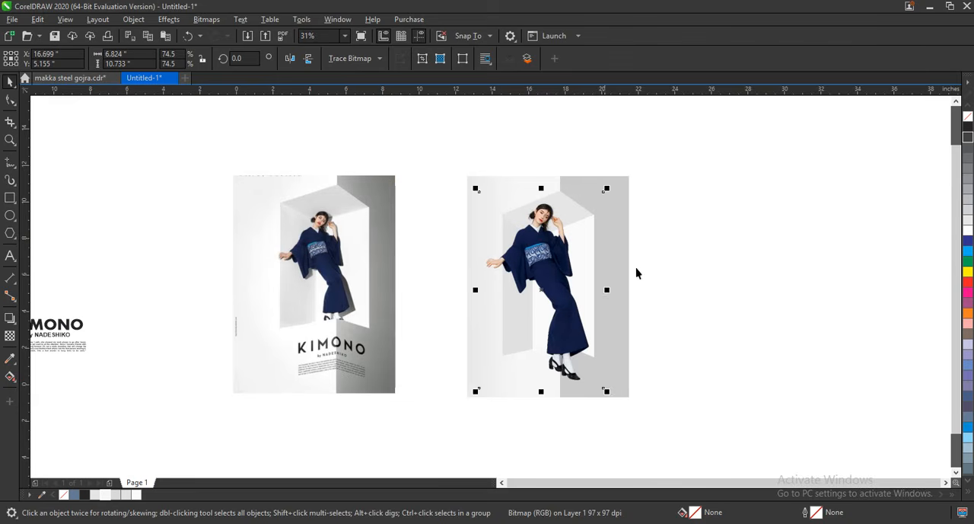
# Scale the woman's photo to about 5.1 by 8.0 inches and position her inside the niche with her feet at the floor edge.
pyautogui.moveTo(617, 193); pyautogui.dragTo(601, 218)
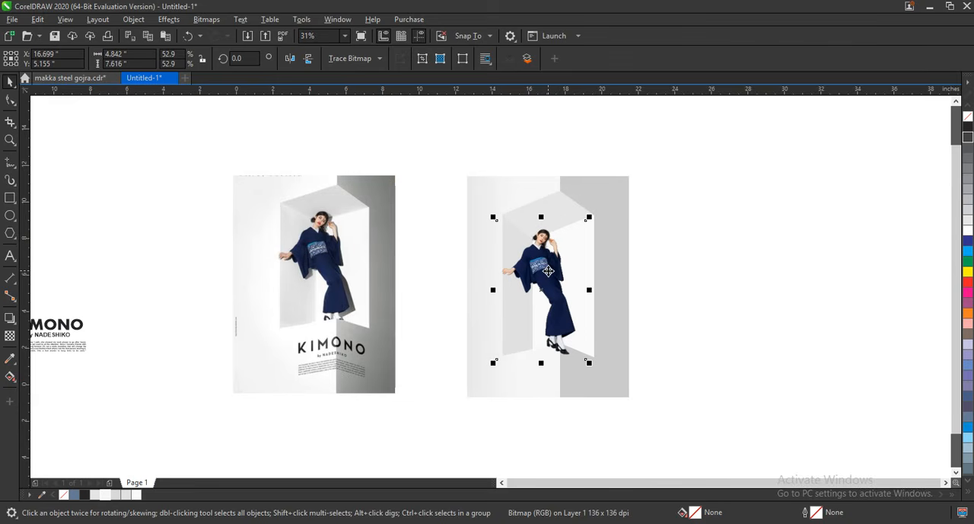
pyautogui.moveTo(548, 271); pyautogui.dragTo(541, 273)
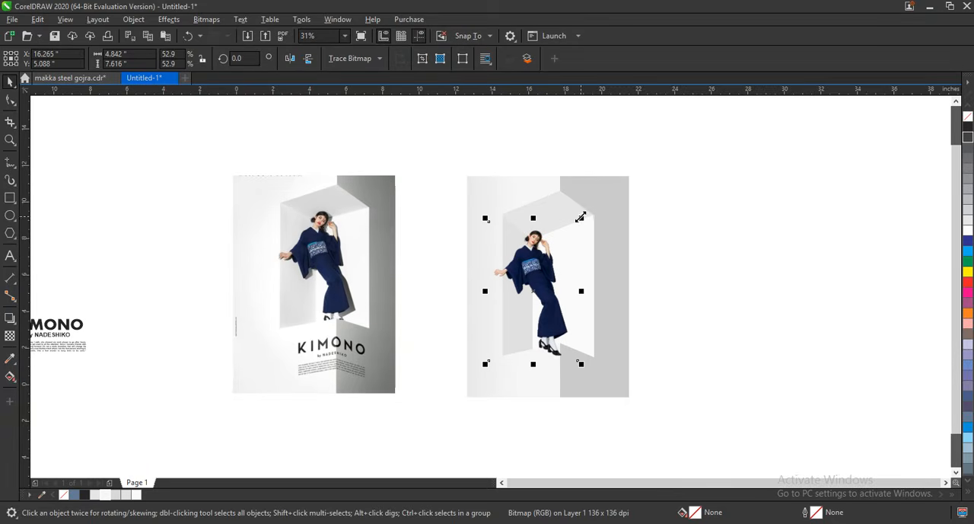
pyautogui.moveTo(580, 218); pyautogui.dragTo(589, 210)
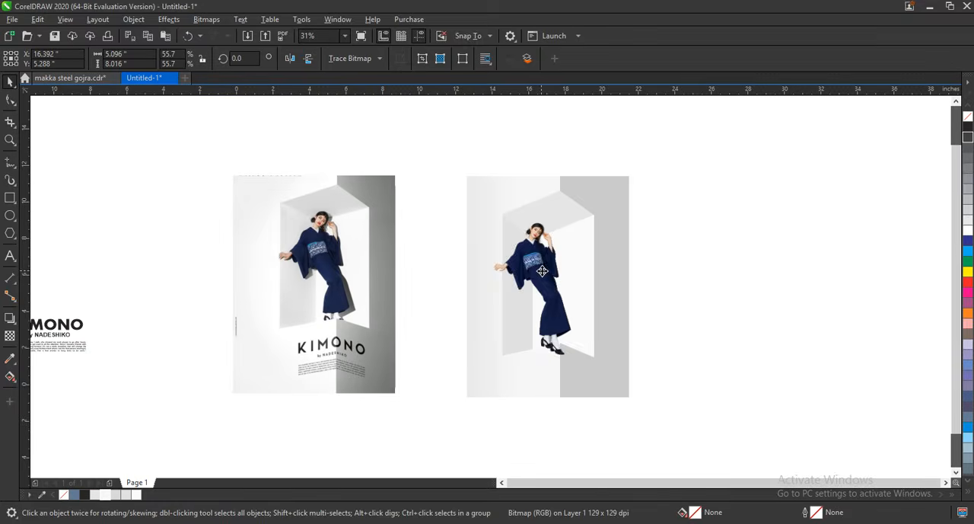
pyautogui.moveTo(542, 271); pyautogui.dragTo(547, 273)
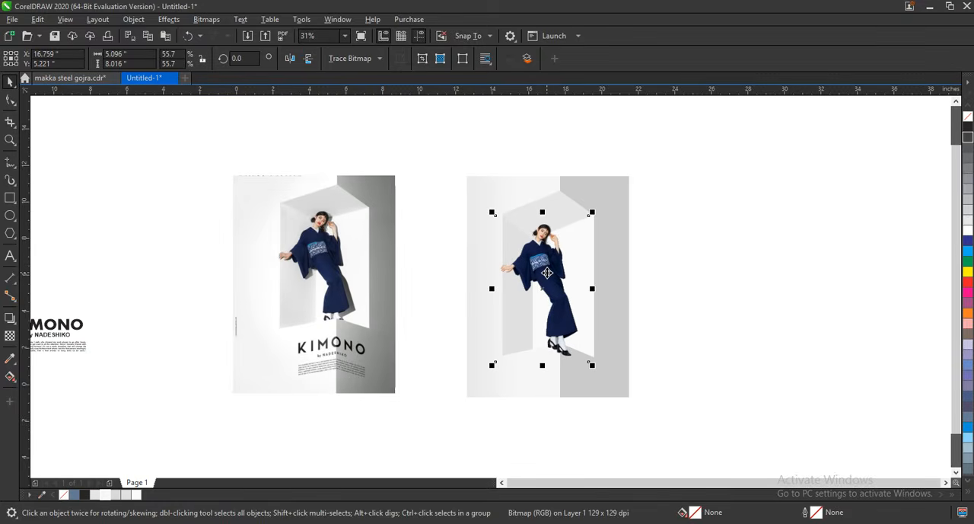
pyautogui.click(547, 273)
# Bring the right and left background shapes in front of the woman so the niche's lower edge covers her shoes.
pyautogui.click(619, 318)
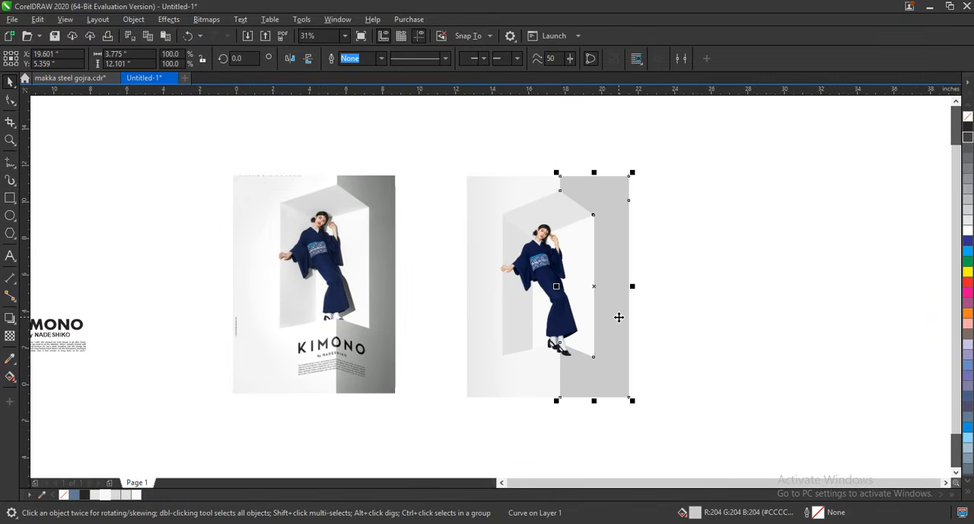
pyautogui.click(546, 365)
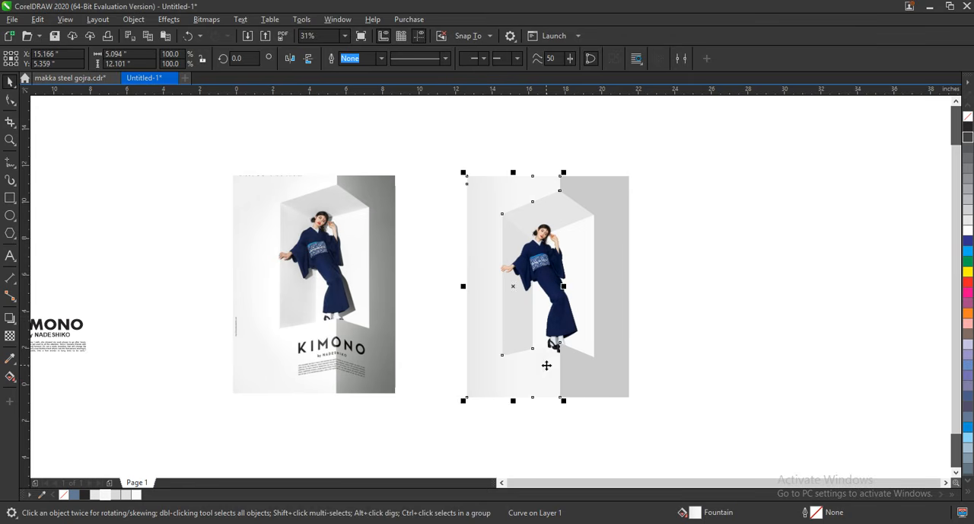
pyautogui.click(692, 354)
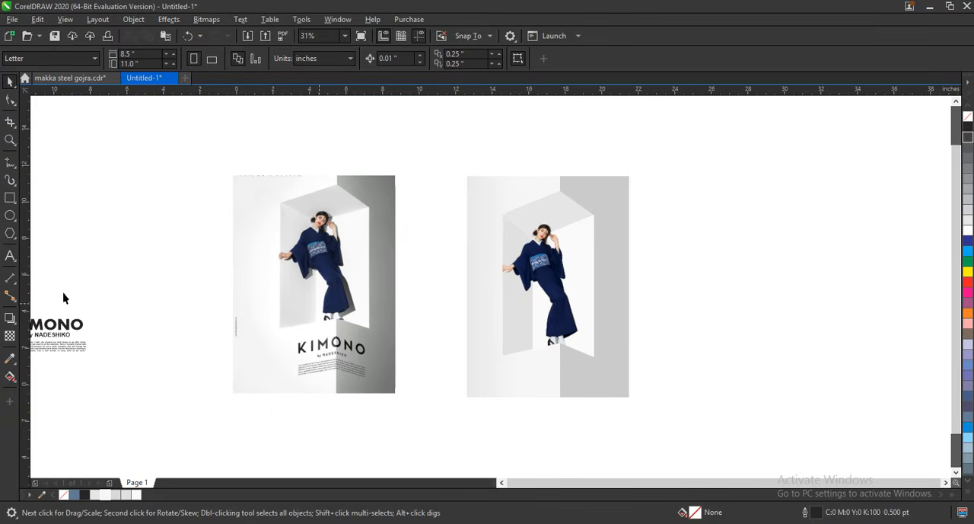
# Move the KIMONO title, byline and paragraph below the niche, across the vertical corner line of the recreated background.
pyautogui.moveTo(47, 347); pyautogui.dragTo(42, 366)
pyautogui.moveTo(111, 344); pyautogui.dragTo(627, 388)
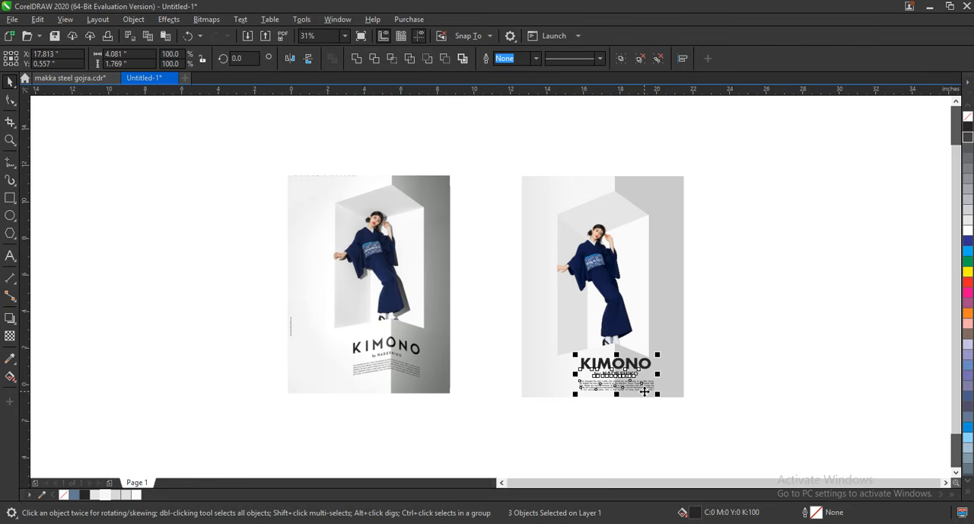
pyautogui.scroll(-5, 645, 390)
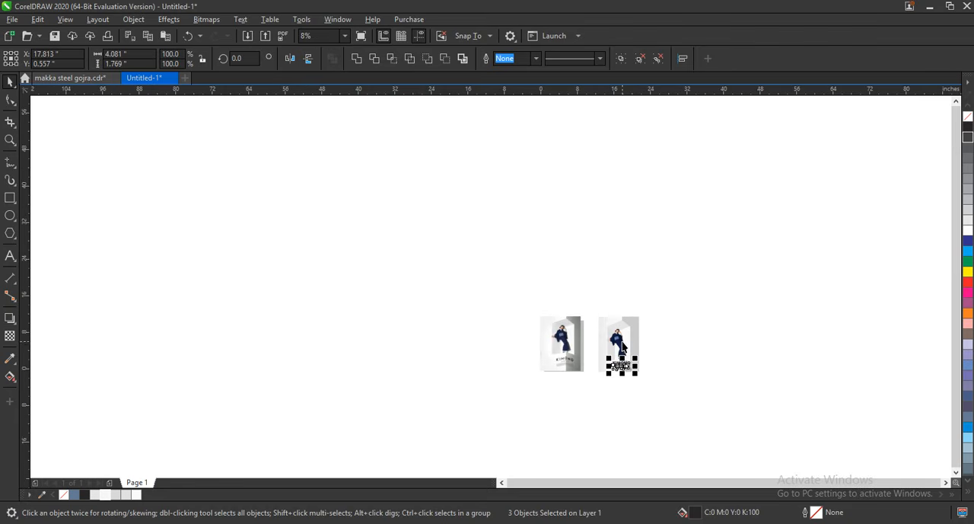
pyautogui.moveTo(539, 289); pyautogui.dragTo(809, 439)
pyautogui.hotkey('shift', 'F2')
# Weld the KIMONO title, byline and paragraph into a single curve object.
pyautogui.click(835, 422)
pyautogui.moveTo(832, 387); pyautogui.dragTo(592, 466)
pyautogui.click(356, 58)
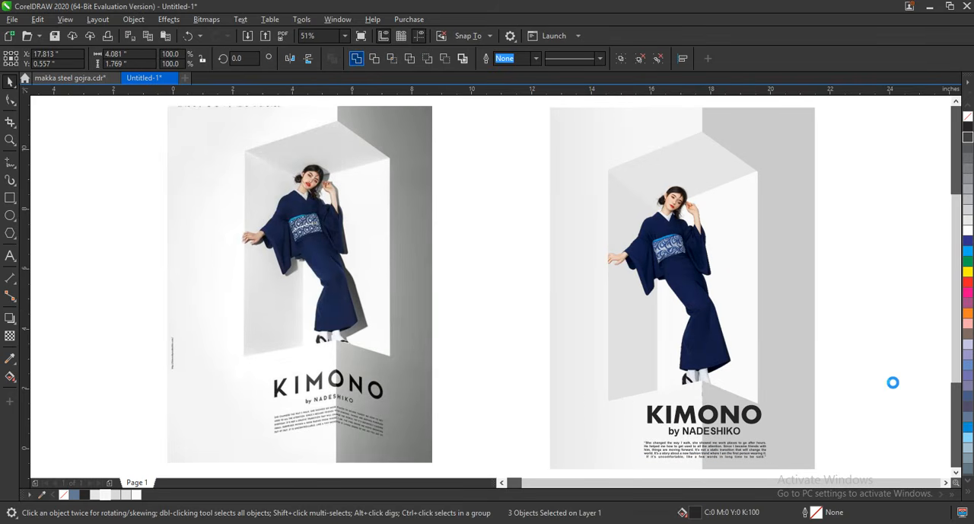
pyautogui.click(829, 393)
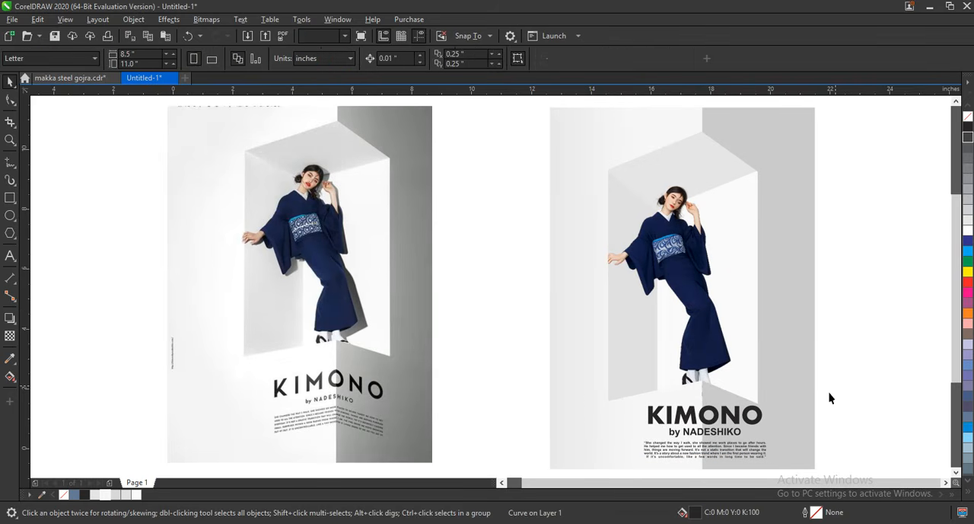
# Draw a vertical line about 3.5 inches long down the wall corner of the recreated poster, crossing the whole text block.
pyautogui.click(714, 421)
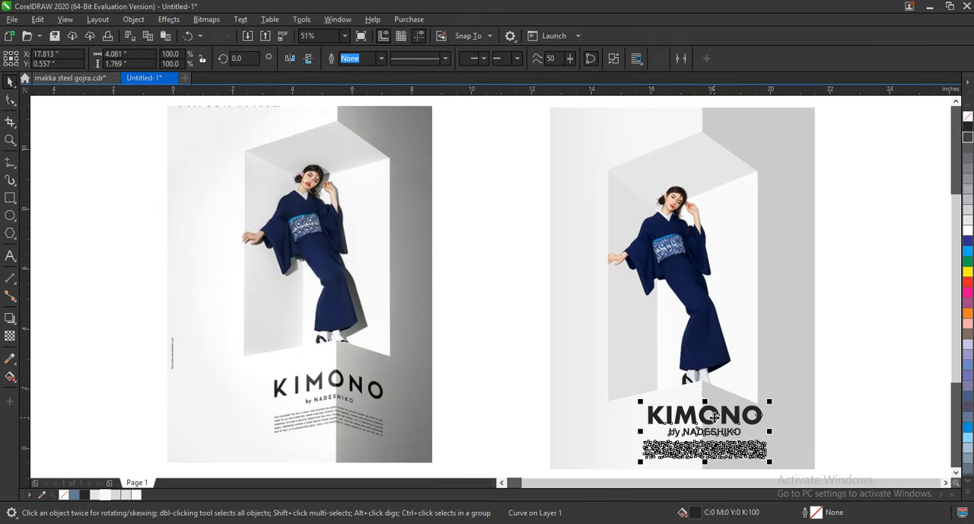
pyautogui.click(9, 162)
pyautogui.click(705, 370)
pyautogui.scroll(-1, 706, 411)
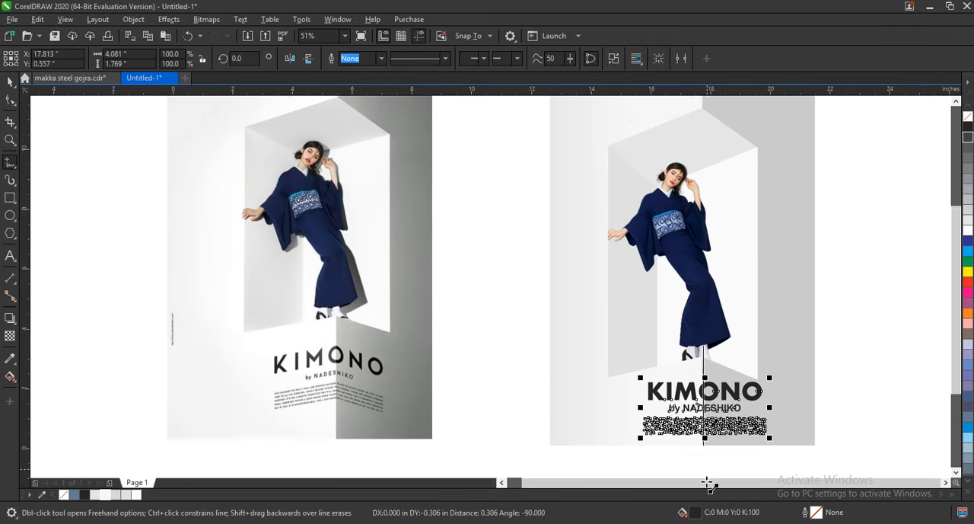
pyautogui.click(705, 432)
pyautogui.click(10, 81)
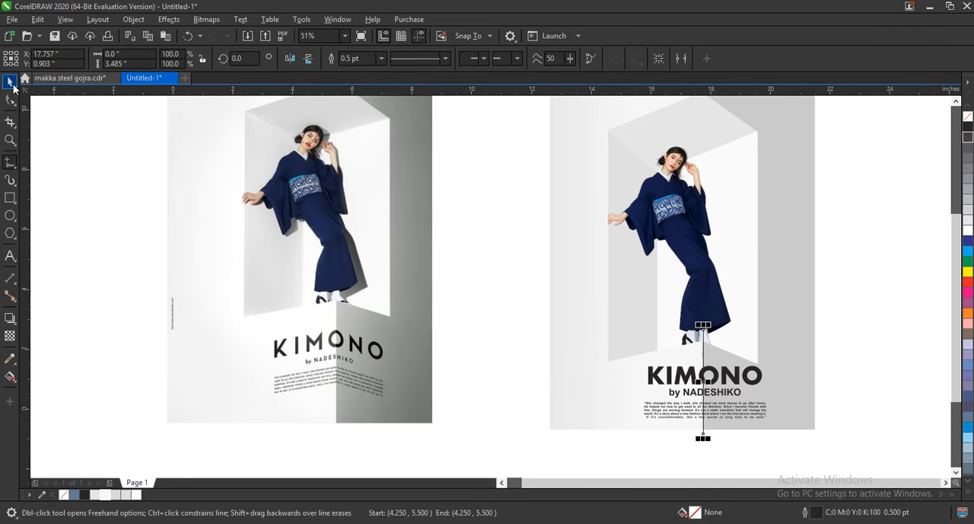
# Trim the welded text curve with the vertical line to split it at the wall corner, and delete the line.
pyautogui.keyDown('shift'); pyautogui.click(727, 379); pyautogui.keyUp('shift')
pyautogui.moveTo(759, 481); pyautogui.dragTo(815, 460)
pyautogui.moveTo(835, 462); pyautogui.dragTo(668, 308)
pyautogui.press('c')
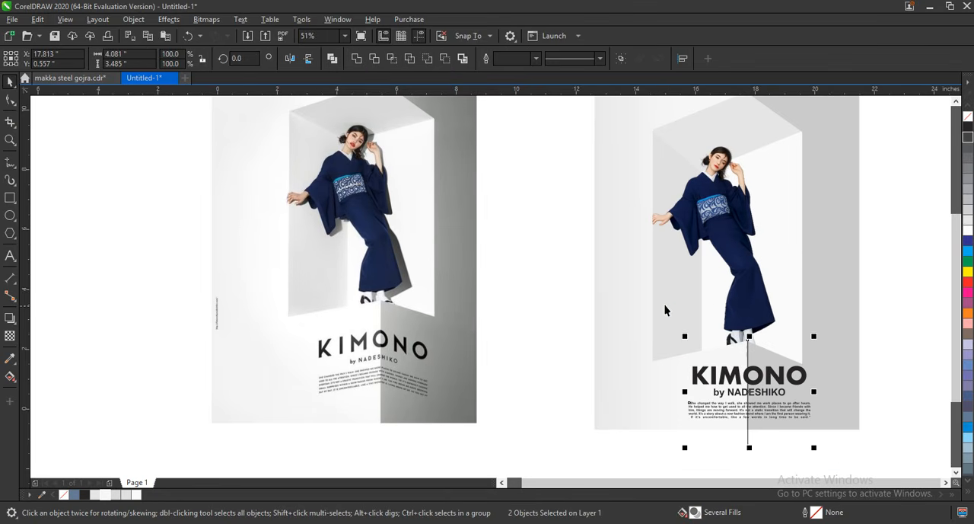
pyautogui.click(379, 61)
pyautogui.click(571, 333)
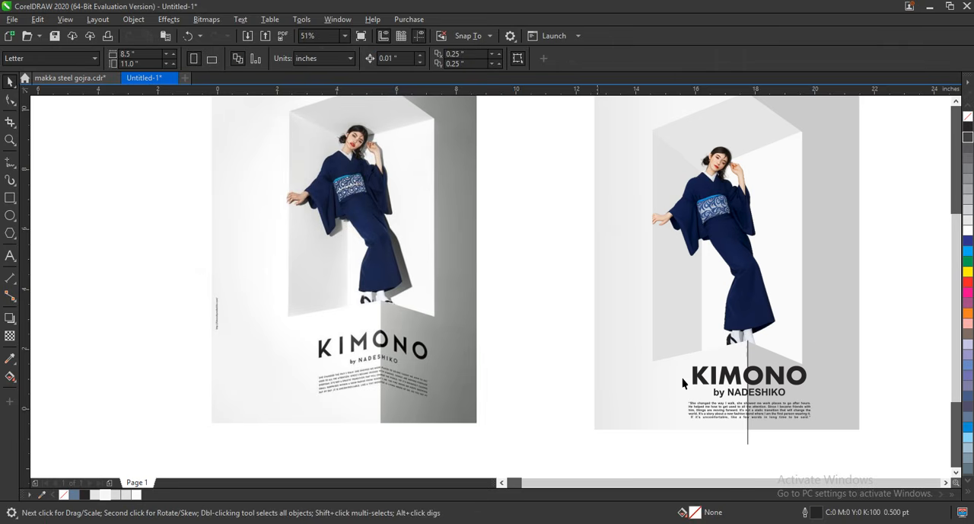
pyautogui.click(748, 343)
pyautogui.press('Delete')
# Break the split text apart and combine the pieces right of the wall corner into one curve filled red.
pyautogui.click(772, 373)
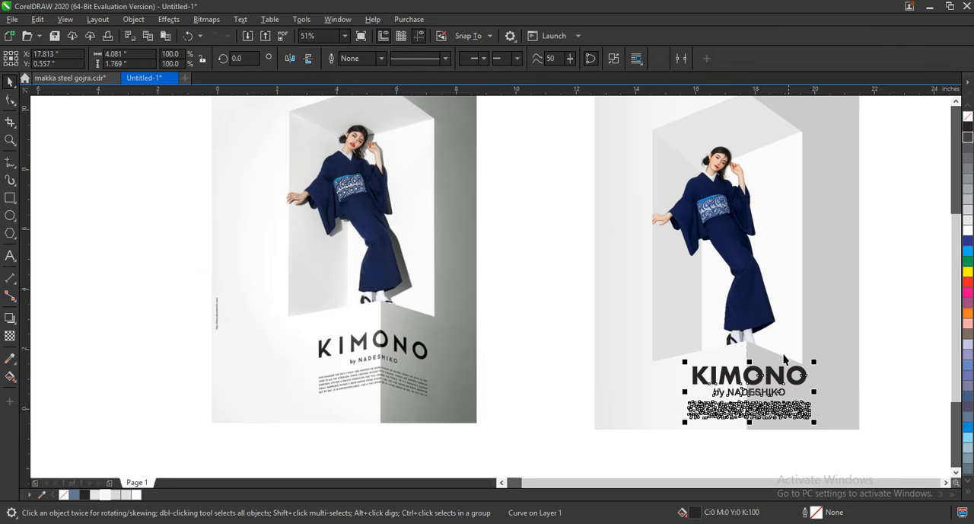
pyautogui.click(616, 61)
pyautogui.moveTo(857, 451); pyautogui.dragTo(746, 327)
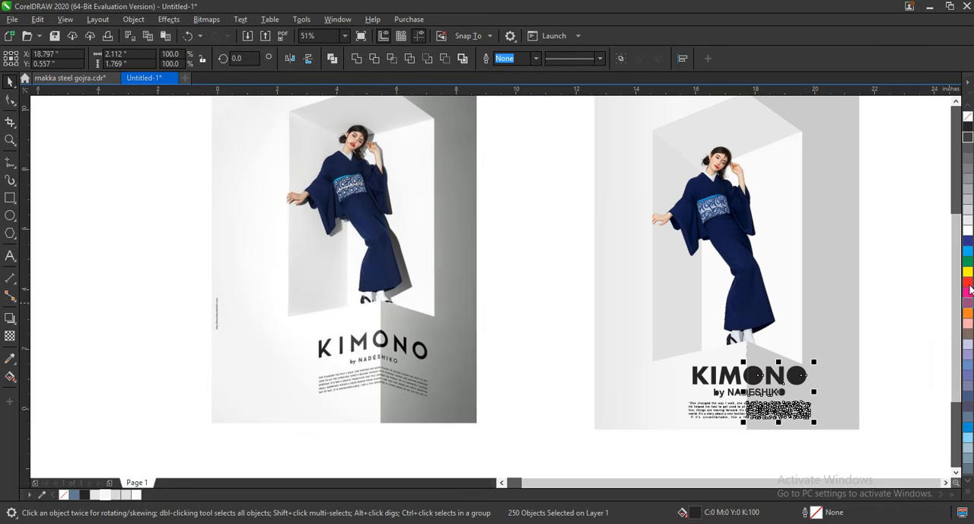
pyautogui.click(968, 282)
pyautogui.scroll(4, 870, 303)
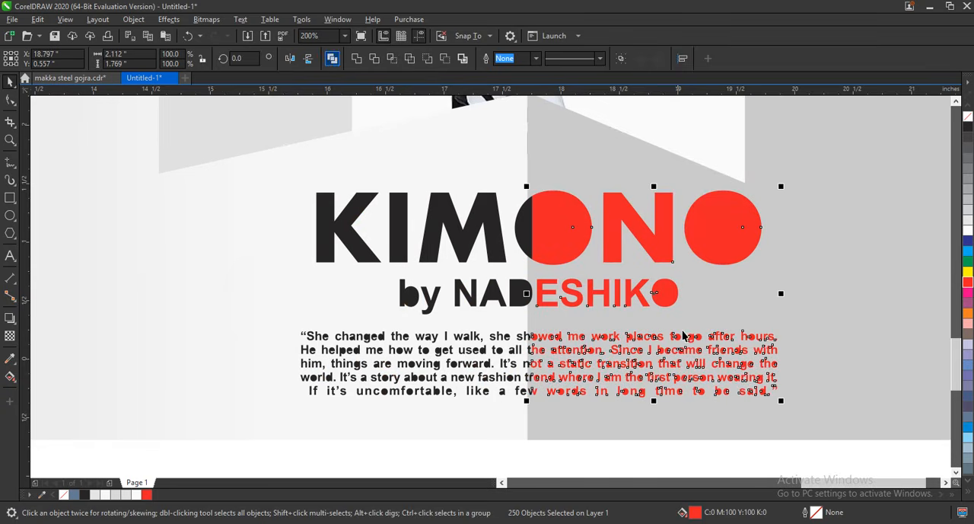
# Combine the black text pieces left of the wall corner into one curve.
pyautogui.scroll(-2, 682, 335)
pyautogui.moveTo(604, 419); pyautogui.dragTo(445, 242)
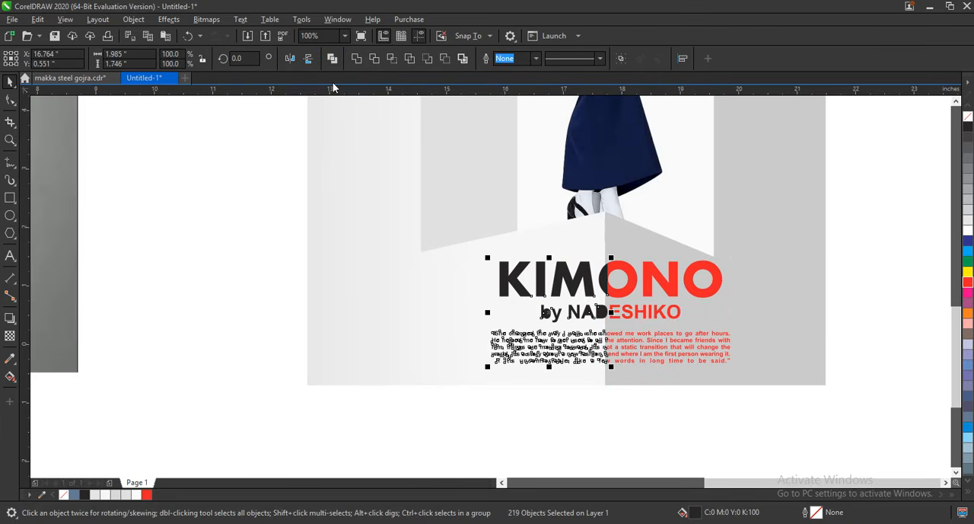
pyautogui.click(332, 58)
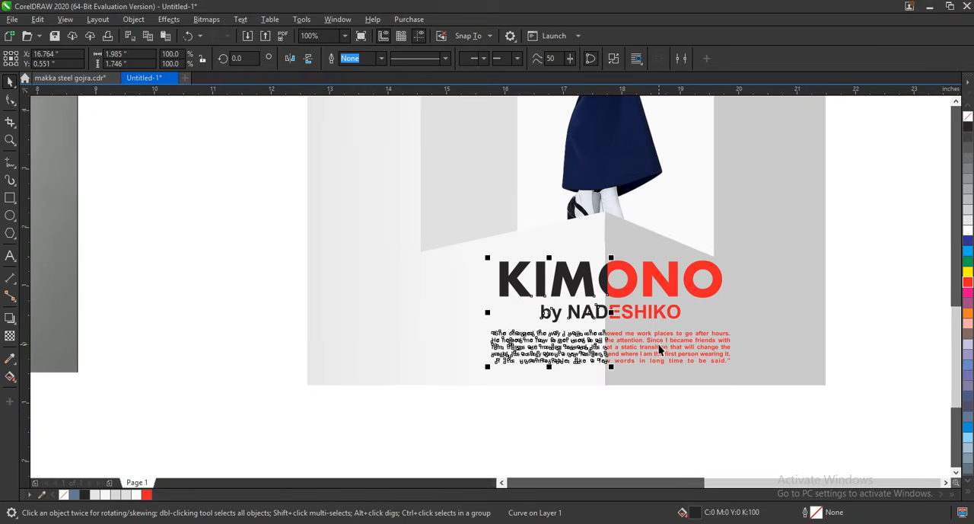
# Add perspective to the left text half and lower its outer corners so the lines slope down away from the wall corner.
pyautogui.click(155, 20)
pyautogui.moveTo(134, 19)
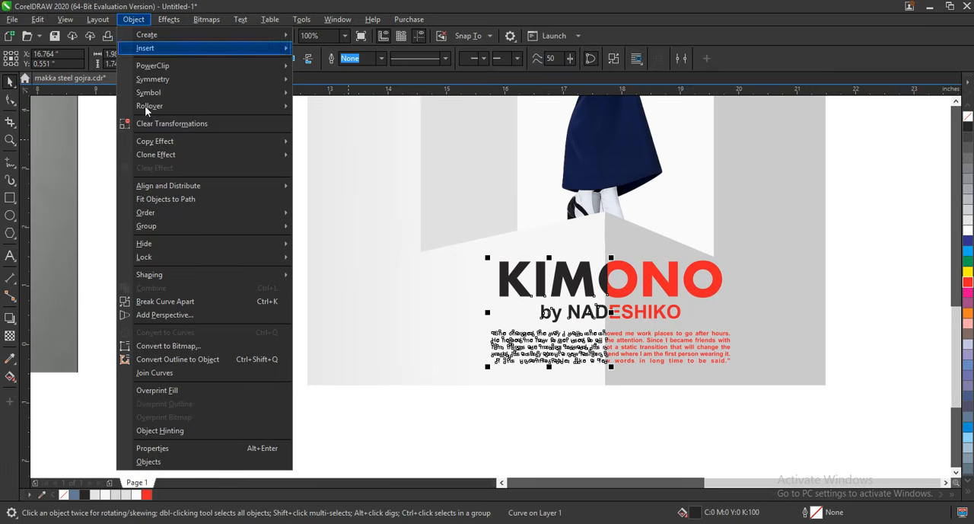
pyautogui.click(165, 315)
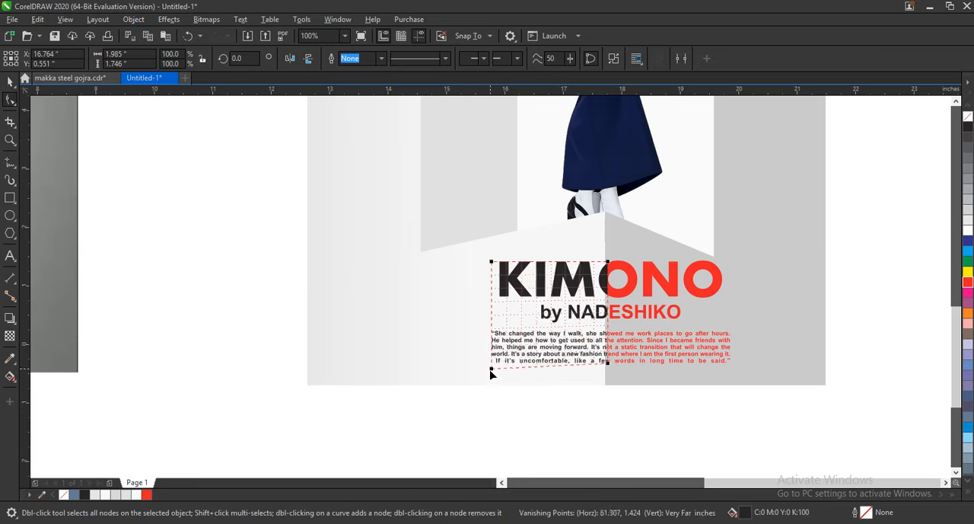
pyautogui.moveTo(490, 365); pyautogui.dragTo(491, 378)
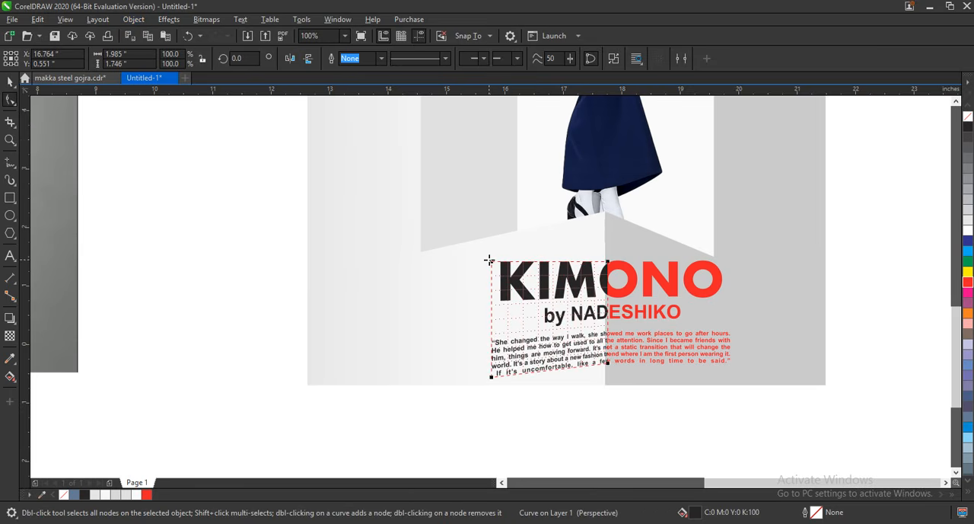
pyautogui.moveTo(489, 262); pyautogui.dragTo(495, 289)
# Add perspective to the red right text half, lower its outer corners to mirror the left half, and recolour it black.
pyautogui.click(648, 313)
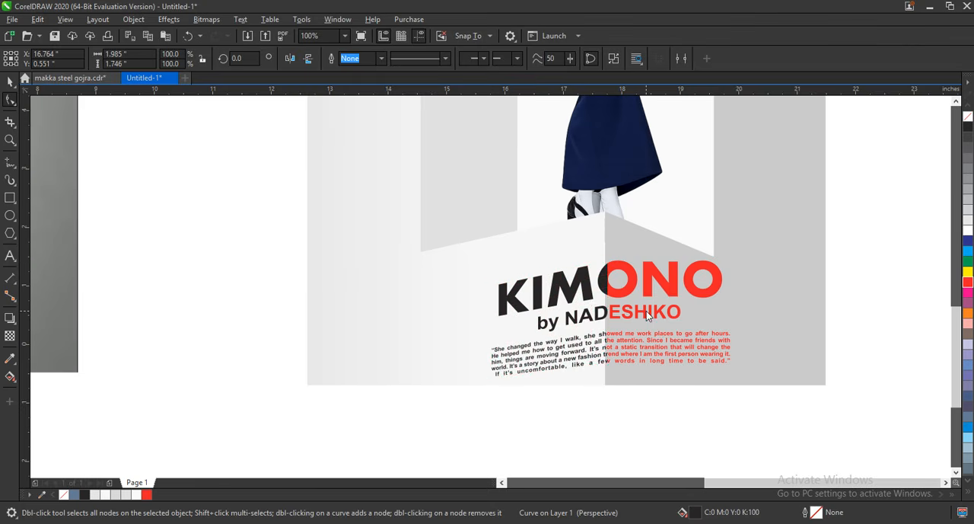
pyautogui.click(137, 21)
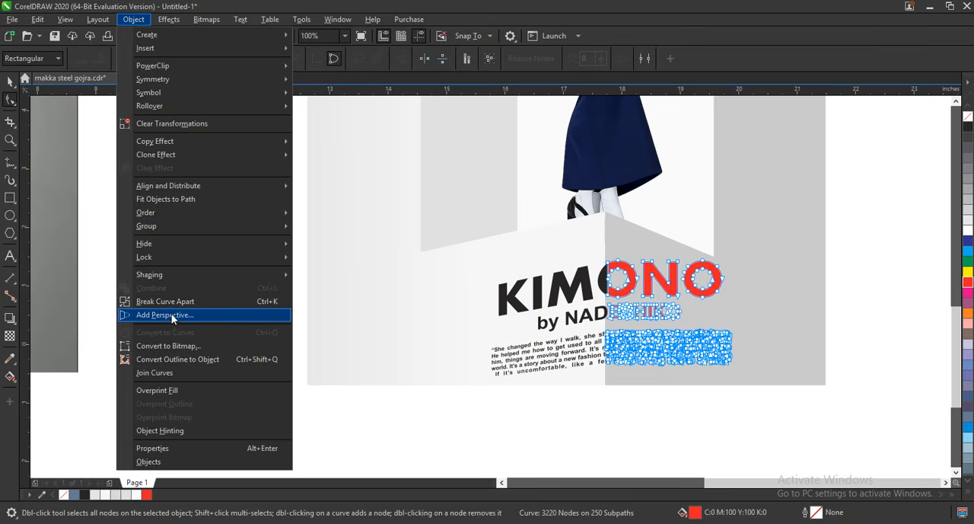
pyautogui.click(171, 313)
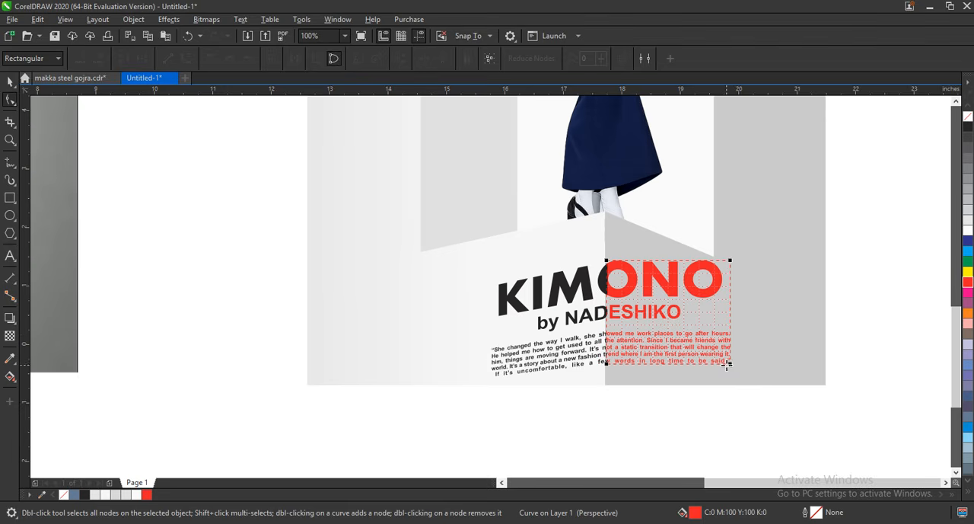
pyautogui.moveTo(729, 365); pyautogui.dragTo(730, 373)
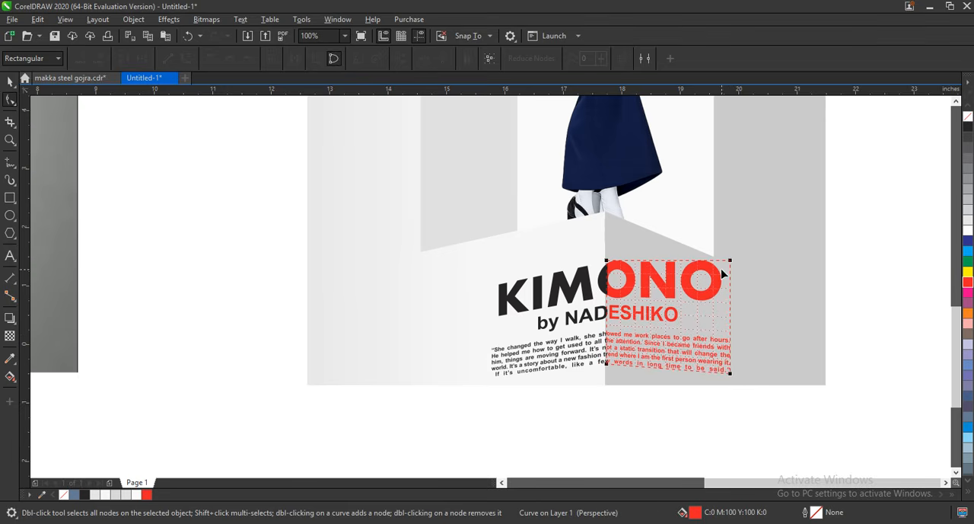
pyautogui.moveTo(731, 261); pyautogui.dragTo(726, 299)
pyautogui.press('space')
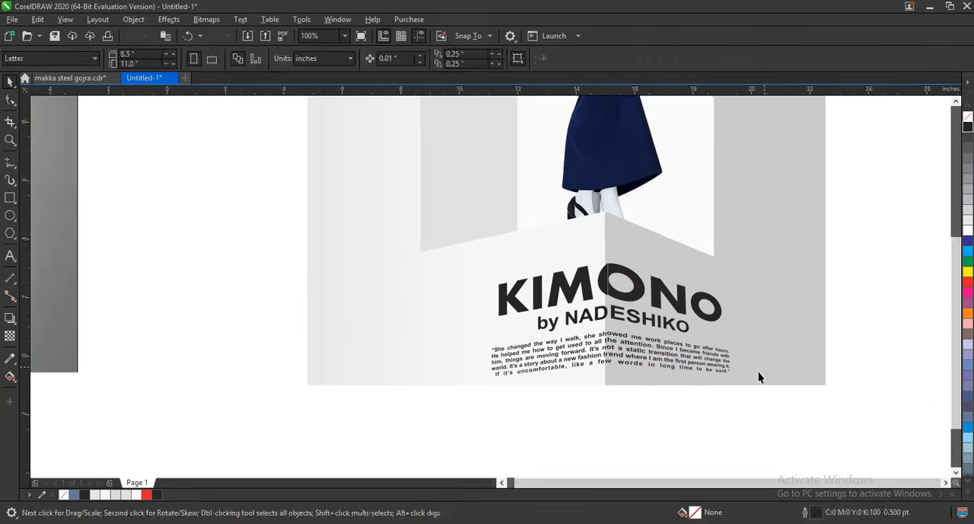
# Compare the recreated poster with the reference in full-screen preview.
pyautogui.scroll(-3, 758, 372)
pyautogui.moveTo(822, 396); pyautogui.dragTo(430, 156)
pyautogui.hotkey('shift', 'F2')
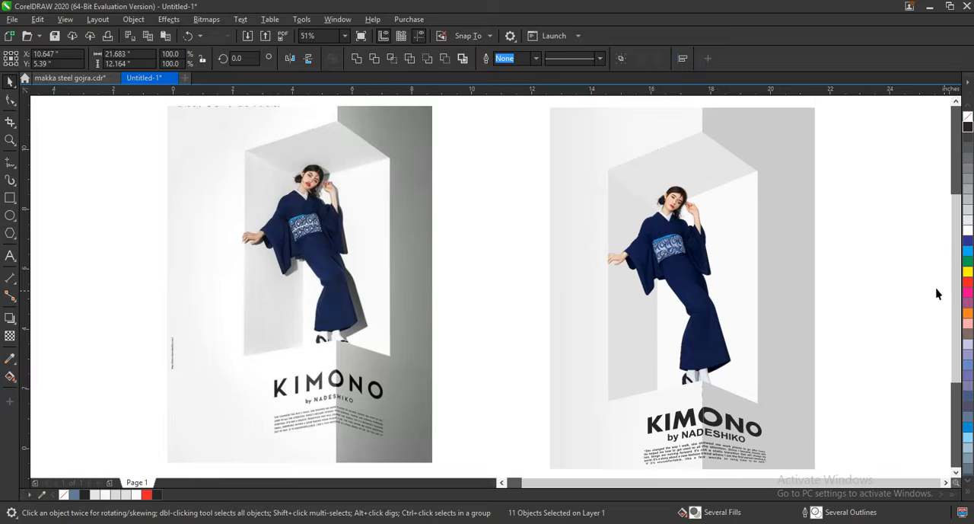
pyautogui.click(880, 279)
pyautogui.press('F9')
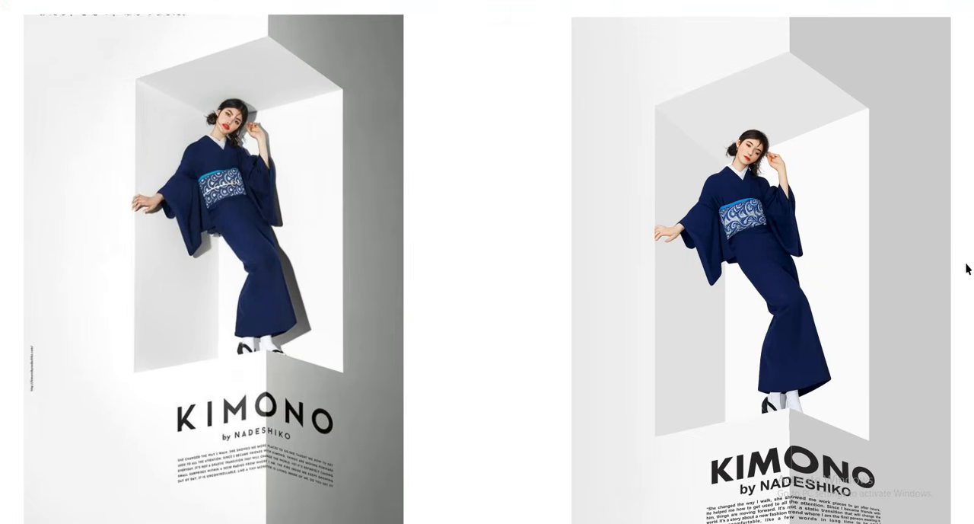
pyautogui.press('F9')
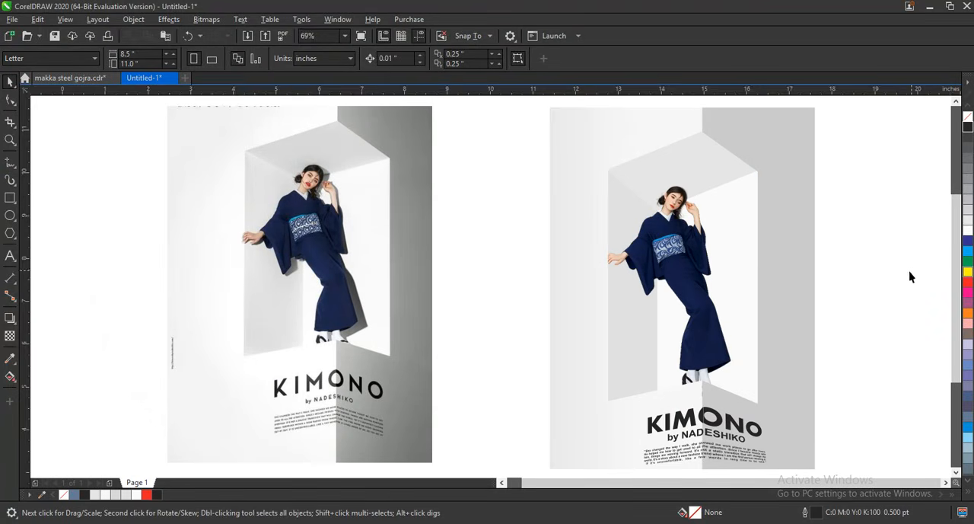